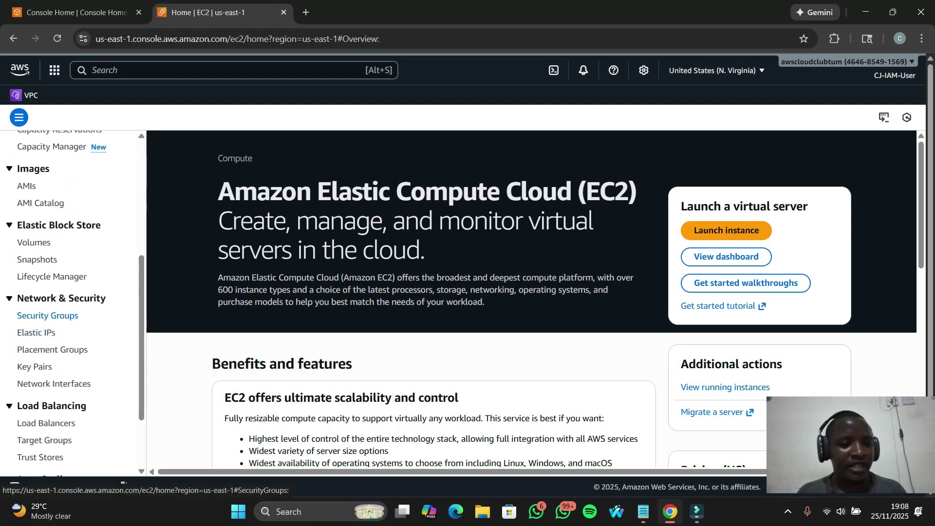
- Start a new security group and name it STORESG
left_click(48, 315)
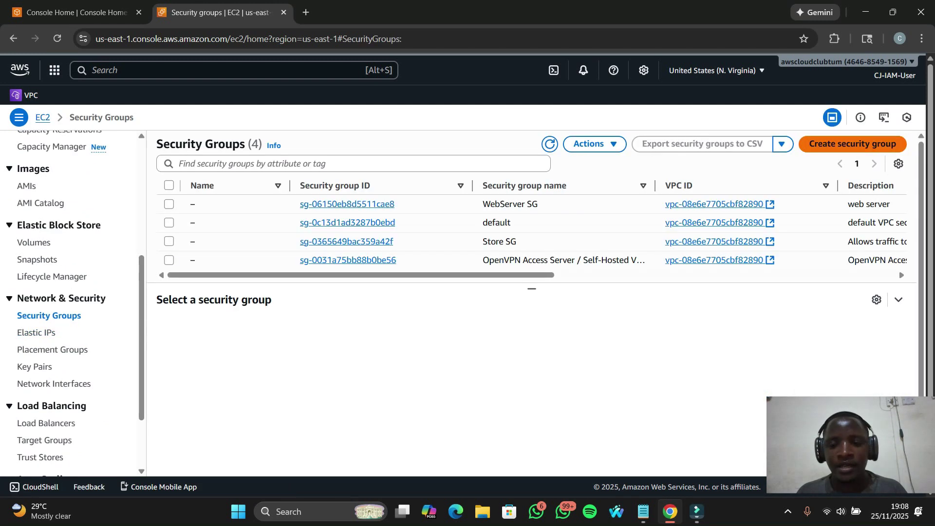
left_click(860, 143)
scroll(458, 301, "down", 4)
scroll(467, 302, "up", 4)
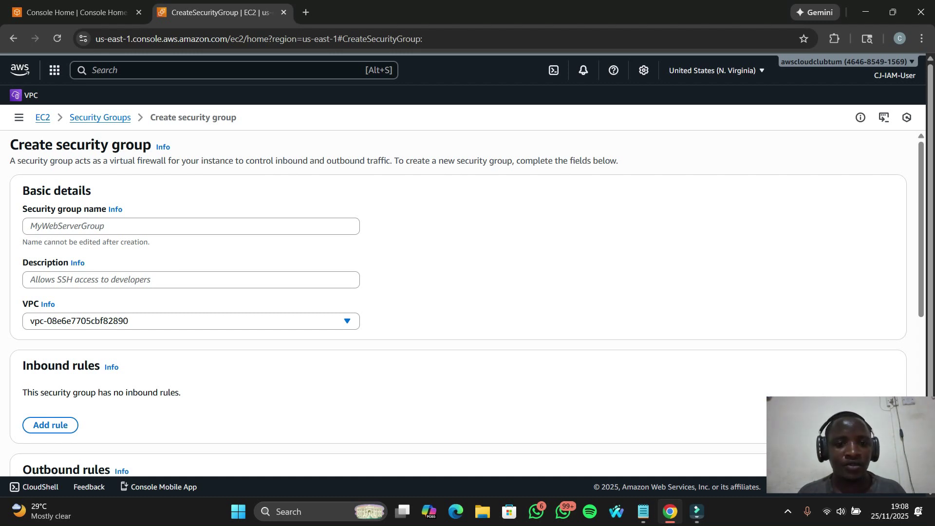
left_click(190, 226)
type("SG")
key("BackSpace")
key("BackSpace")
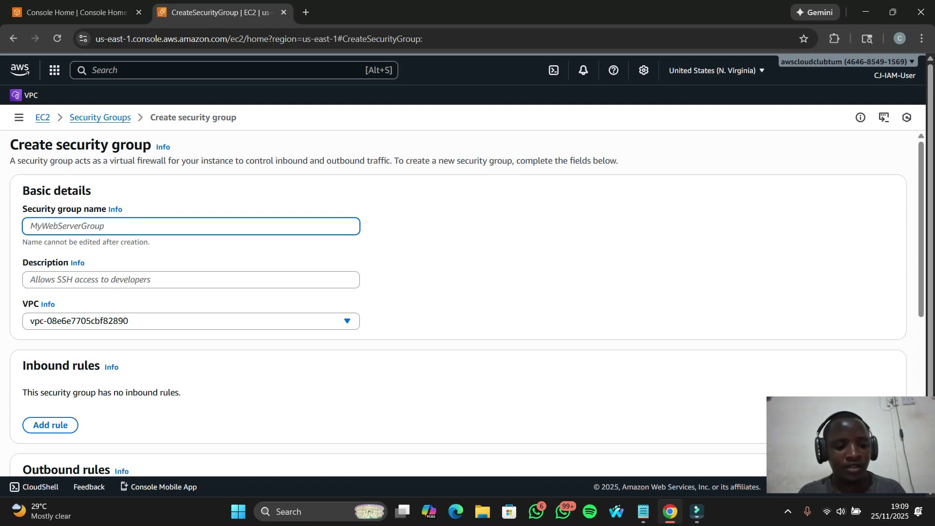
type("STORE")
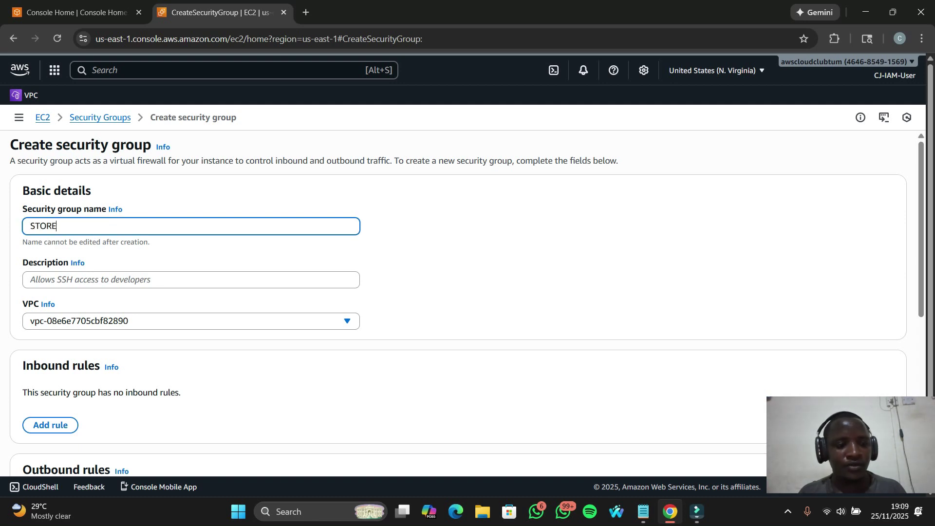
type("SG")
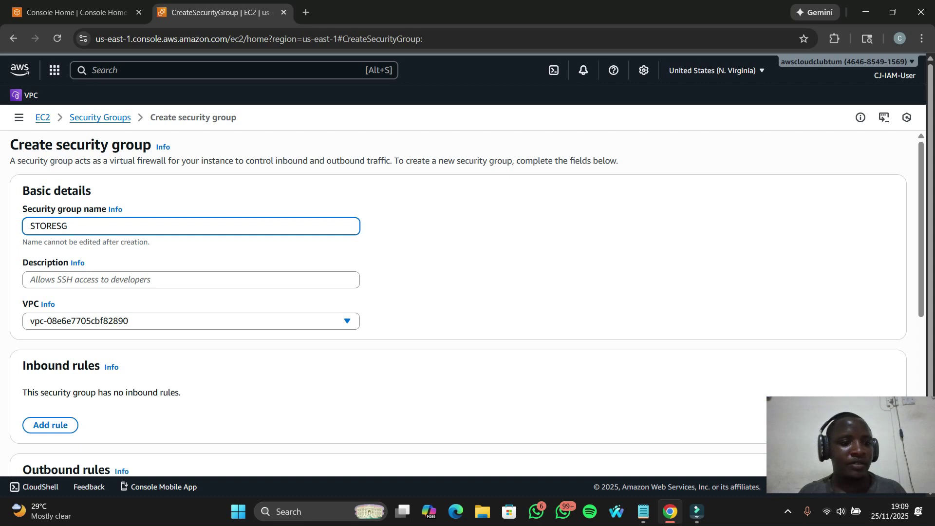
- Enter Allow as the security group's description and select vpc-08e6e7705cbf82890 as its VPC
key("Tab")
type("A")
key("BackSpace")
type("Allow")
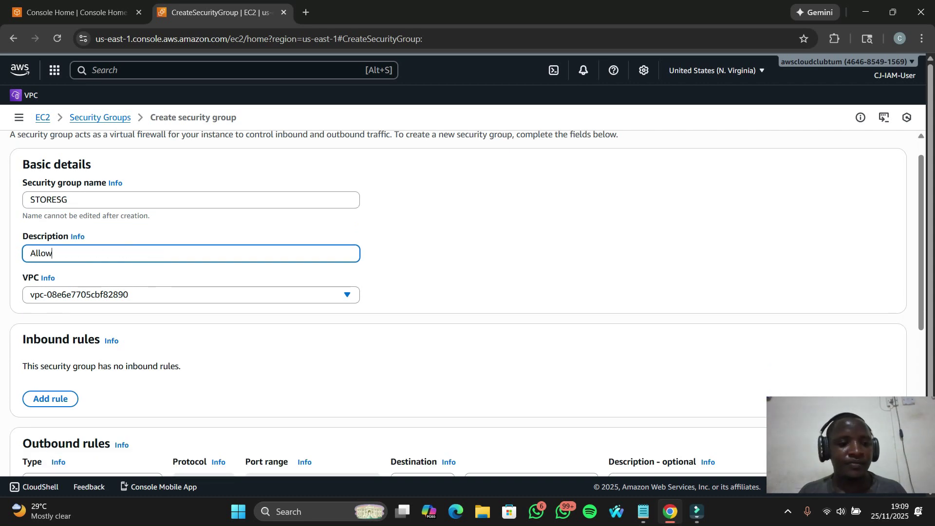
left_click(190, 294)
left_click(190, 307)
scroll(458, 303, "down", 3)
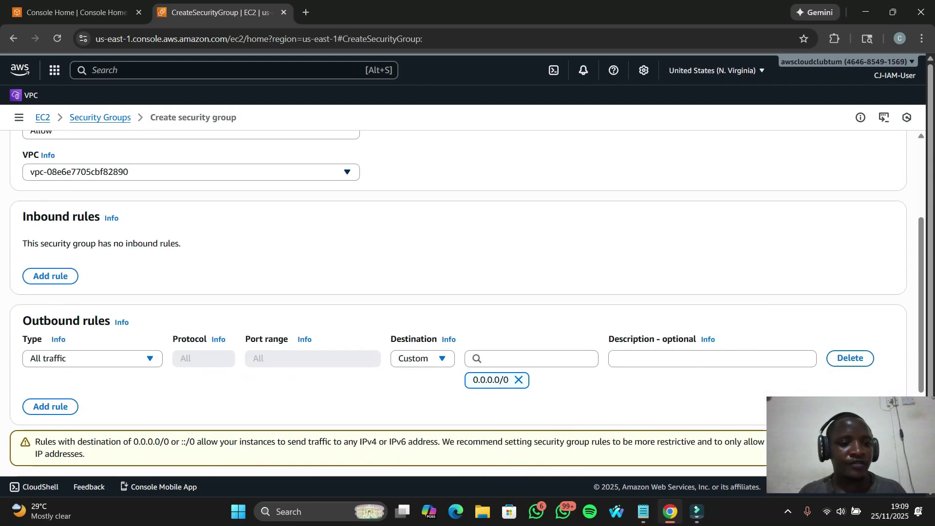
- Add two inbound rules to the STORESG security group, one of type HTTP and one of type HTTPS
left_click(50, 232)
left_click(92, 211)
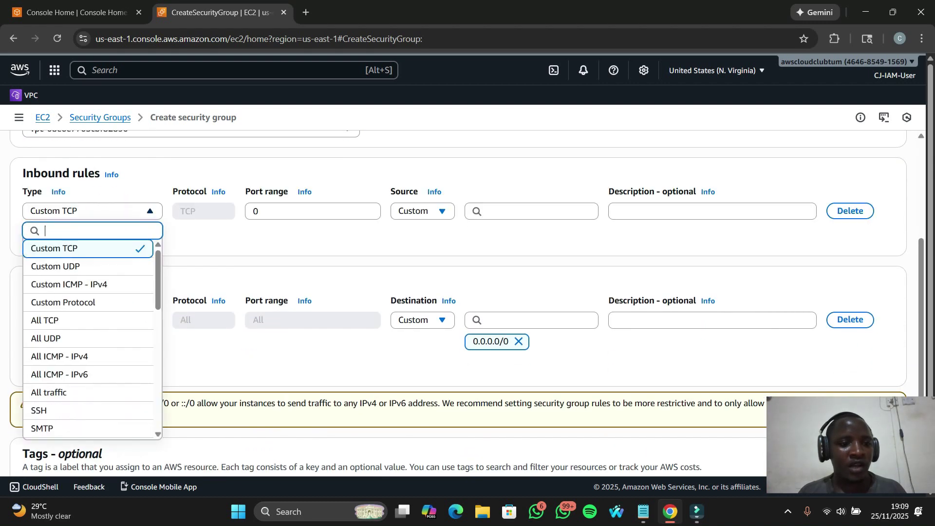
type("http")
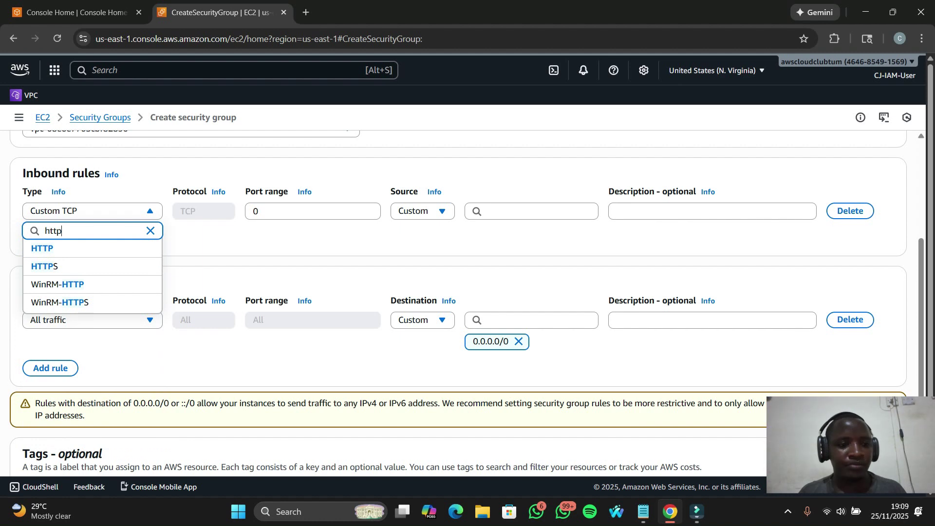
key("Return")
left_click(50, 237)
left_click(93, 230)
type("https")
key("Return")
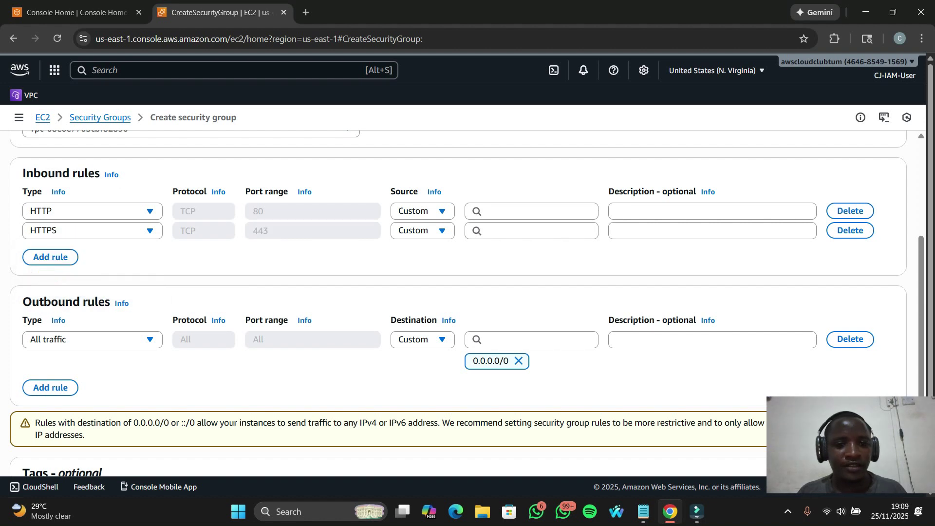
- Set the source of both inbound rules to 0.0.0.0/0 and create the STORESG security group
left_click(530, 211)
left_click(502, 252)
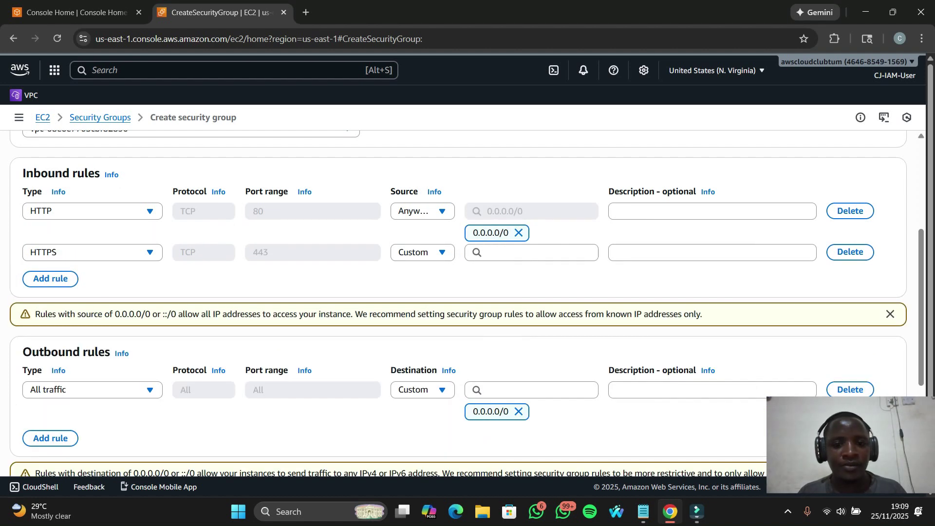
key("Down")
key("Return")
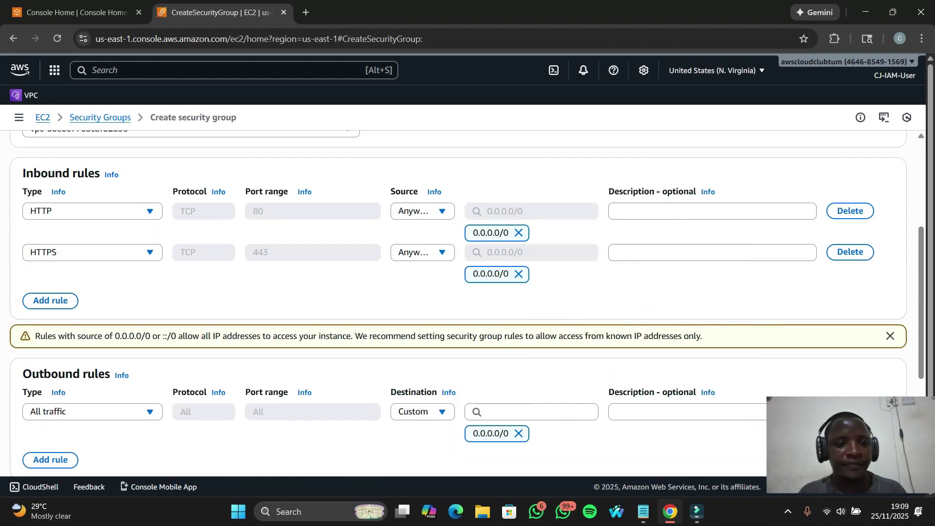
scroll(458, 302, "down", 4)
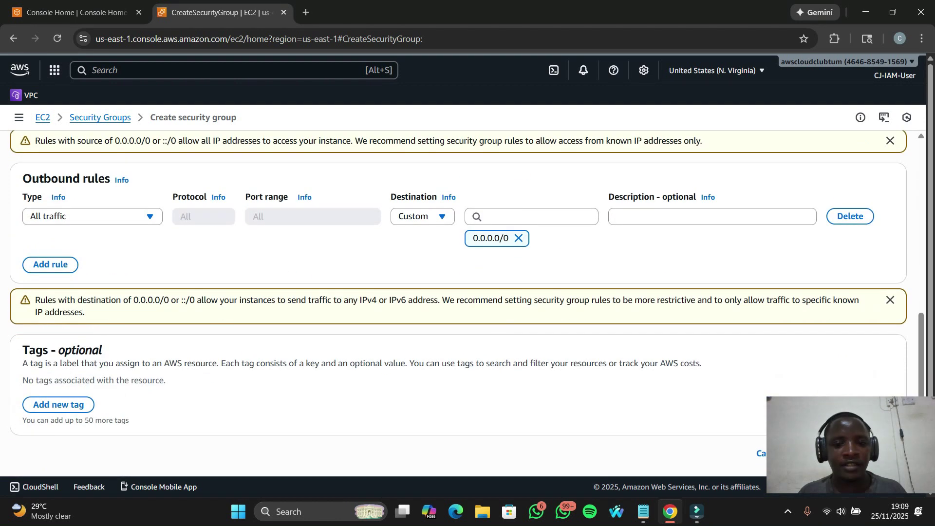
left_click_drag(849, 444, 920, 442)
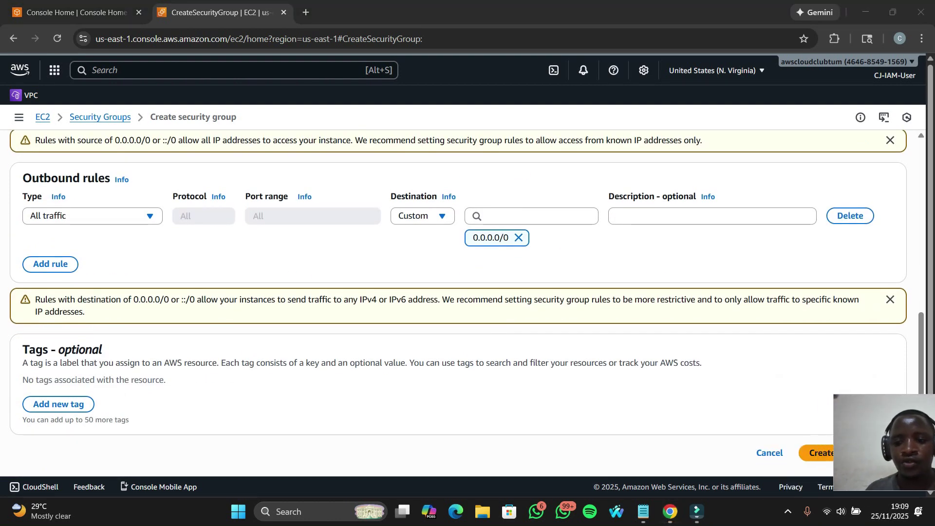
left_click(816, 452)
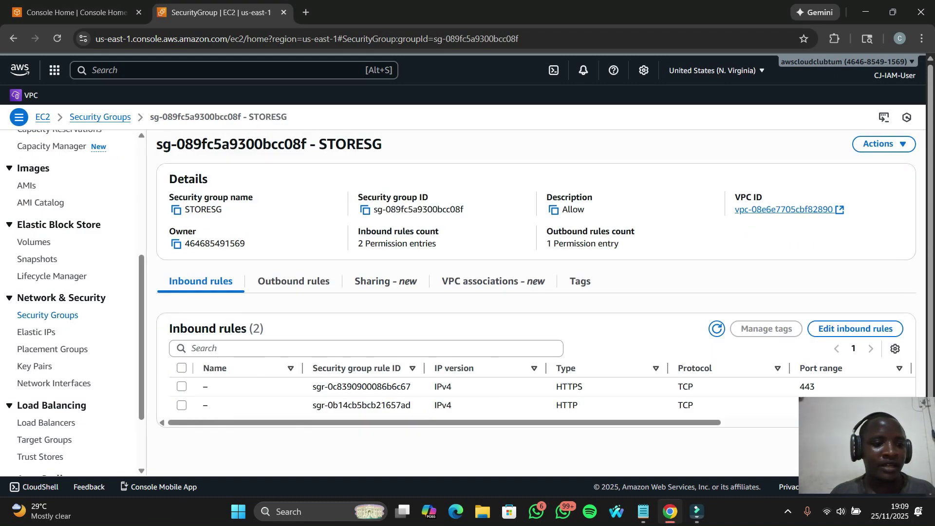
- Start another security group named albSG with the description Allow
left_click(47, 315)
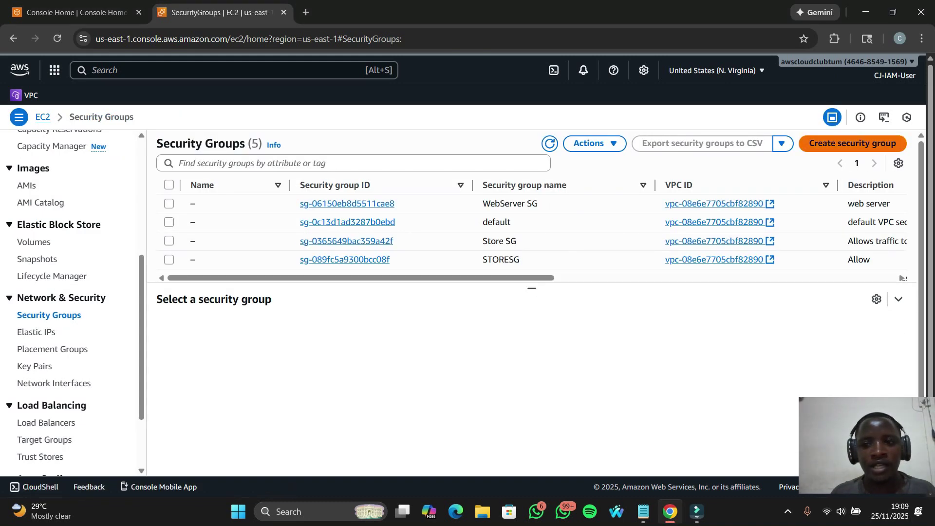
left_click(852, 143)
type("albSG")
key("Tab")
type("Allow")
- Add an HTTP and an HTTPS inbound rule to the albSG security group
scroll(458, 302, "down", 3)
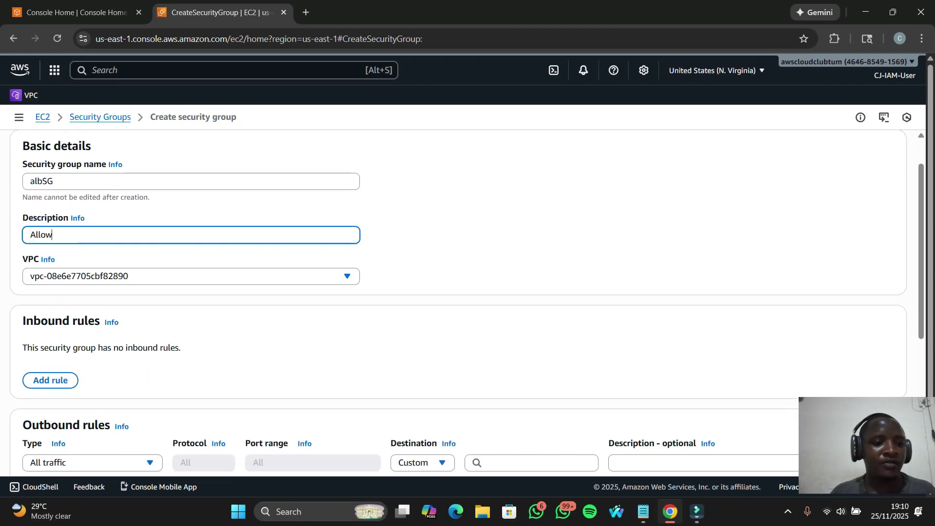
left_click(50, 254)
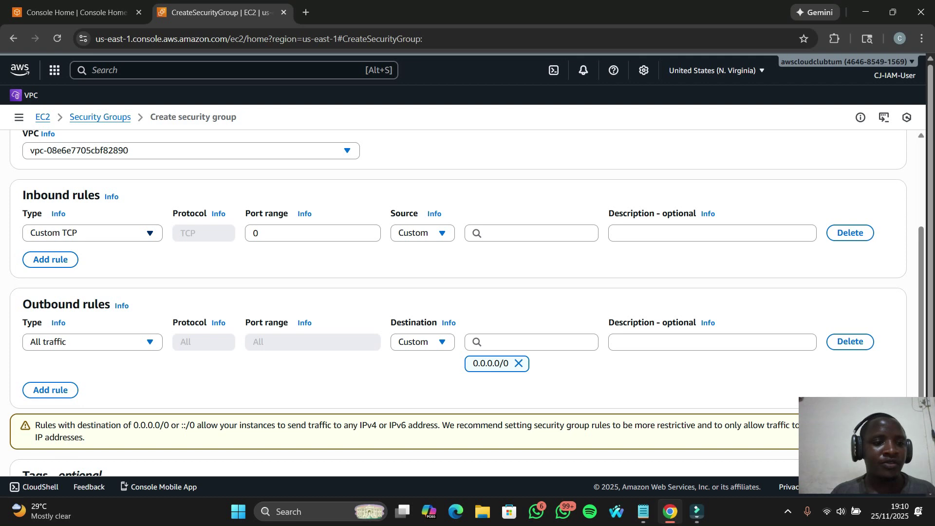
key("Return")
type("http")
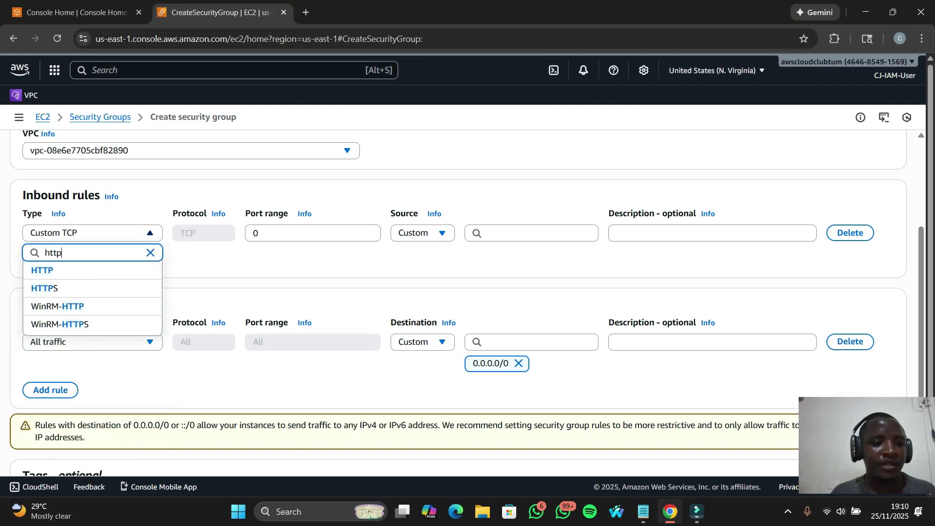
type("htt")
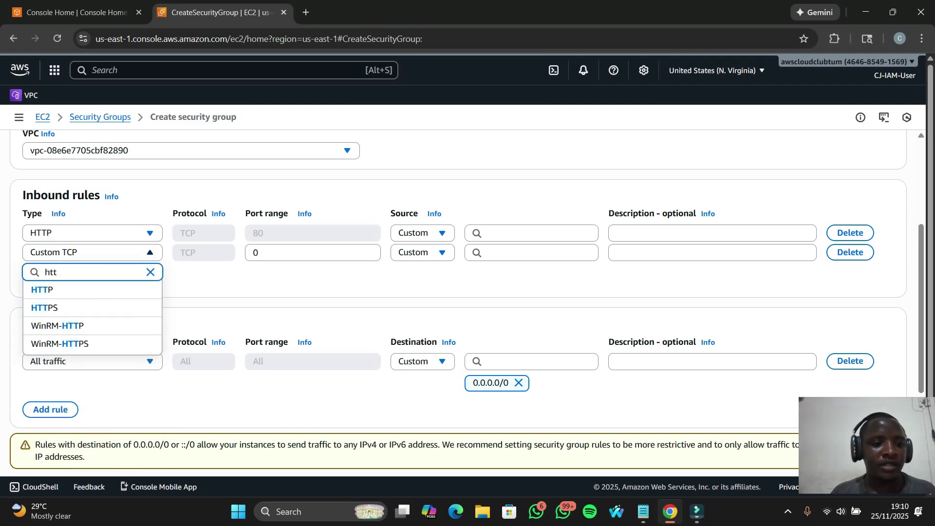
key("Down")
key("Return")
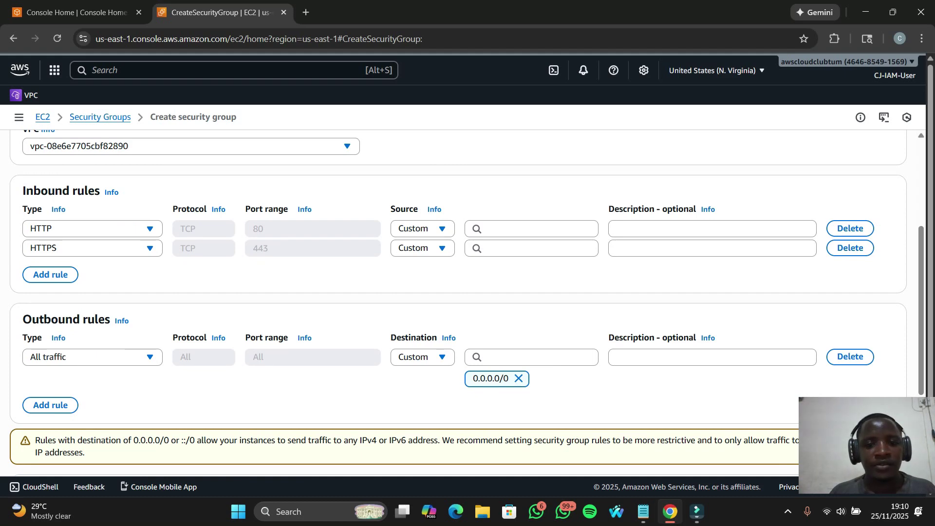
- Allow source 0.0.0.0/0 on both albSG inbound rules, create the group and dismiss the notification
left_click(531, 229)
left_click(503, 269)
left_click(531, 269)
key("Down")
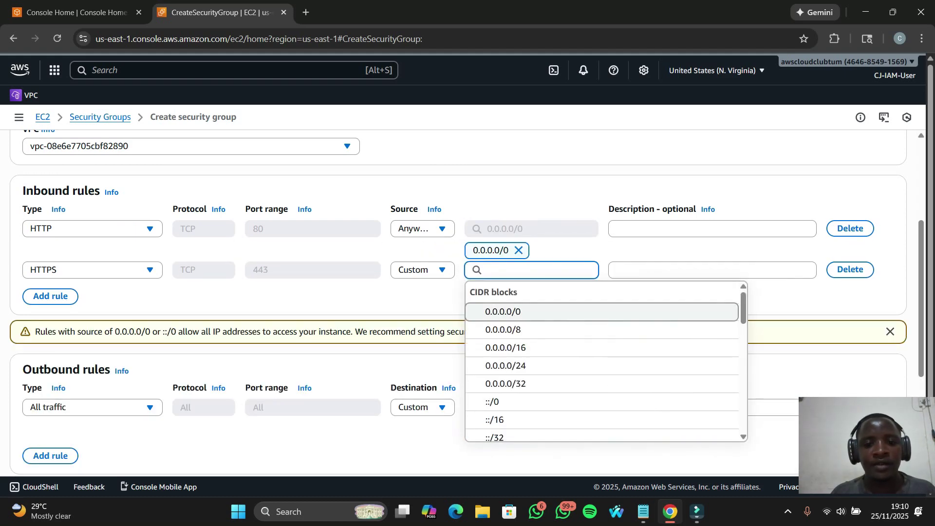
key("Return")
scroll(466, 303, "down", 4)
left_click(832, 452)
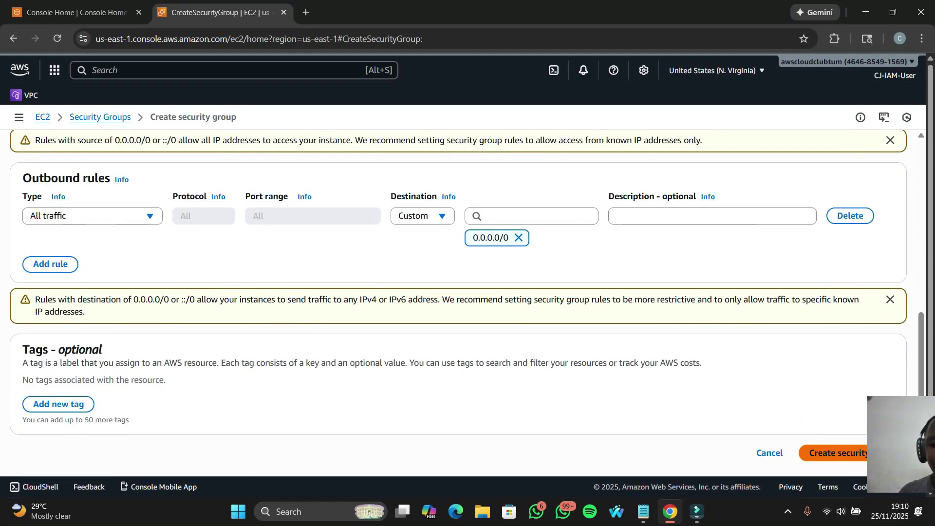
left_click_drag(901, 438, 825, 444)
scroll(531, 304, "down", 1)
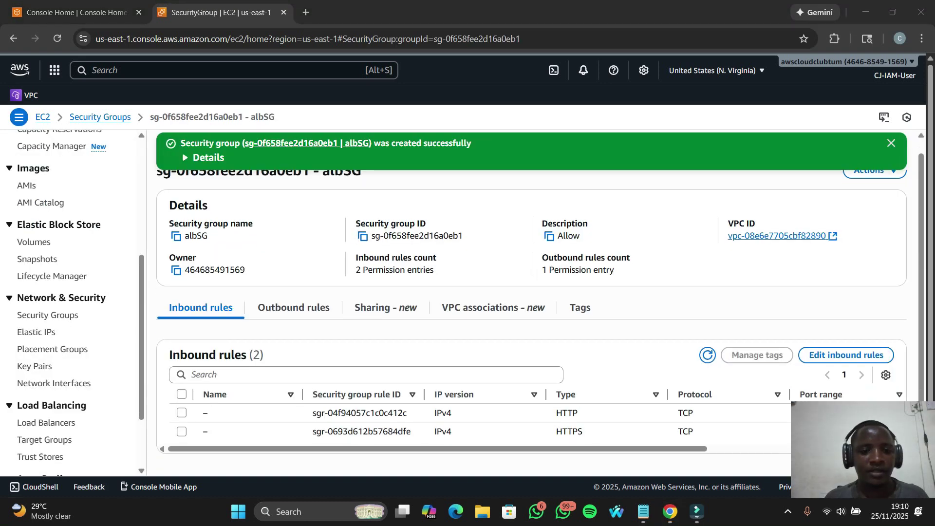
left_click(889, 143)
- Start launching a new EC2 instance and name it StoreWB
scroll(73, 302, "down", 2)
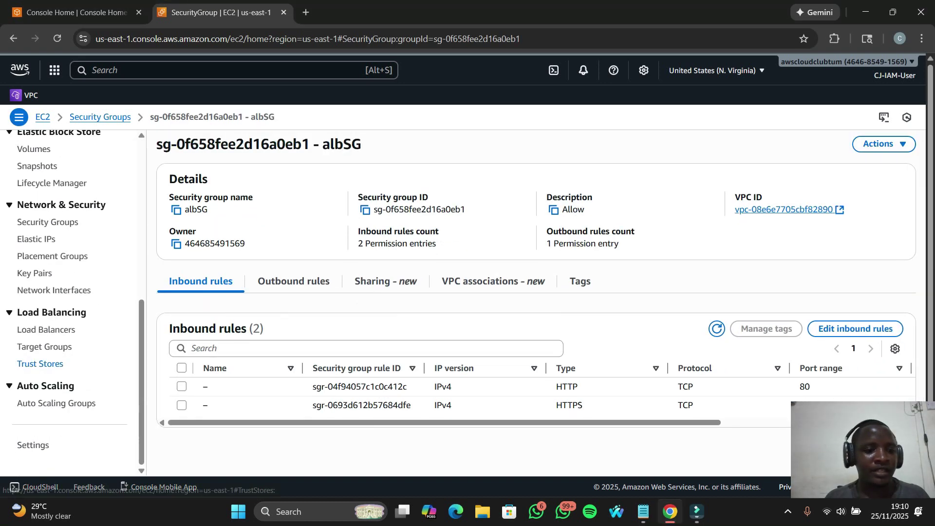
scroll(73, 302, "up", 4)
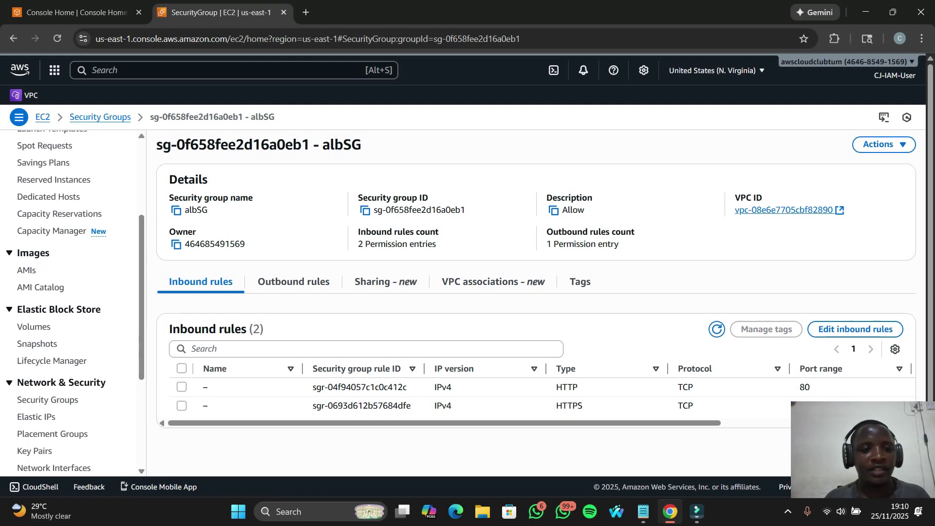
scroll(49, 328, "up", 3)
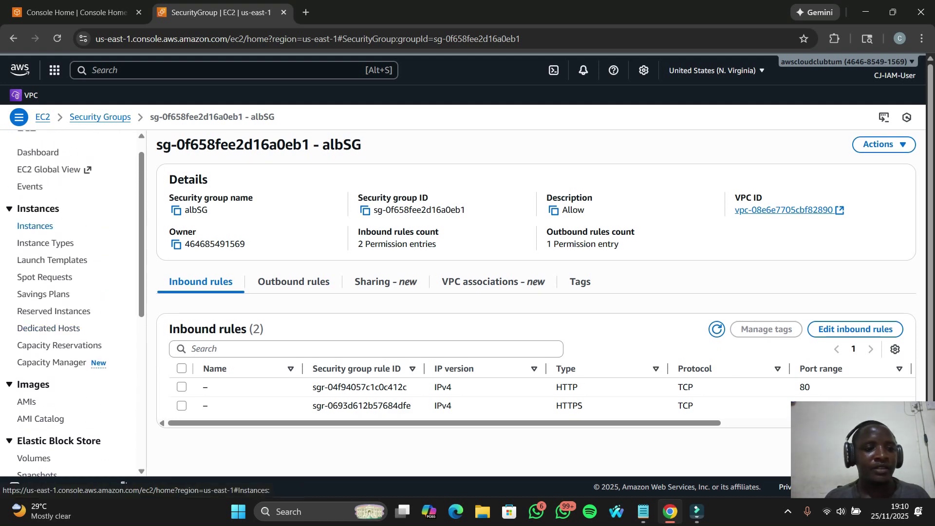
left_click(35, 226)
left_click(841, 145)
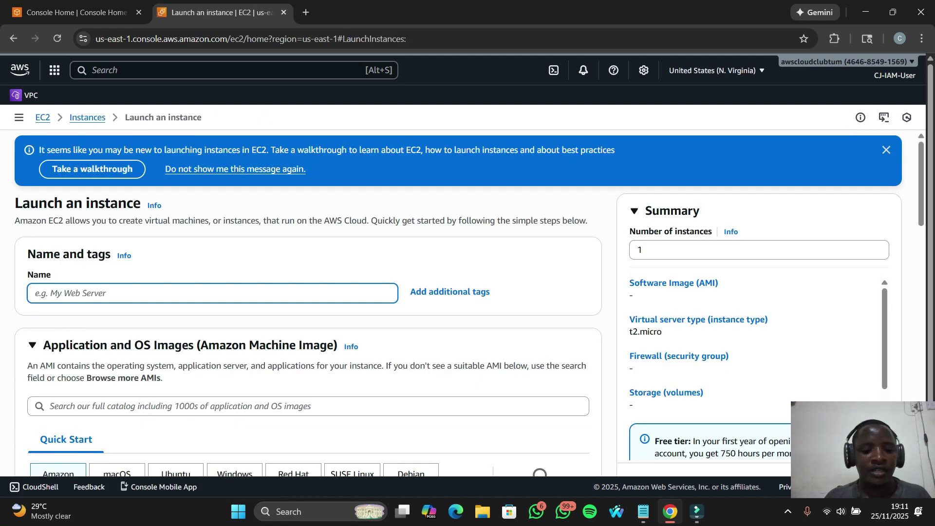
type("StoreWB")
- Review the machine image and instance type settings for the new instance
scroll(307, 303, "down", 3)
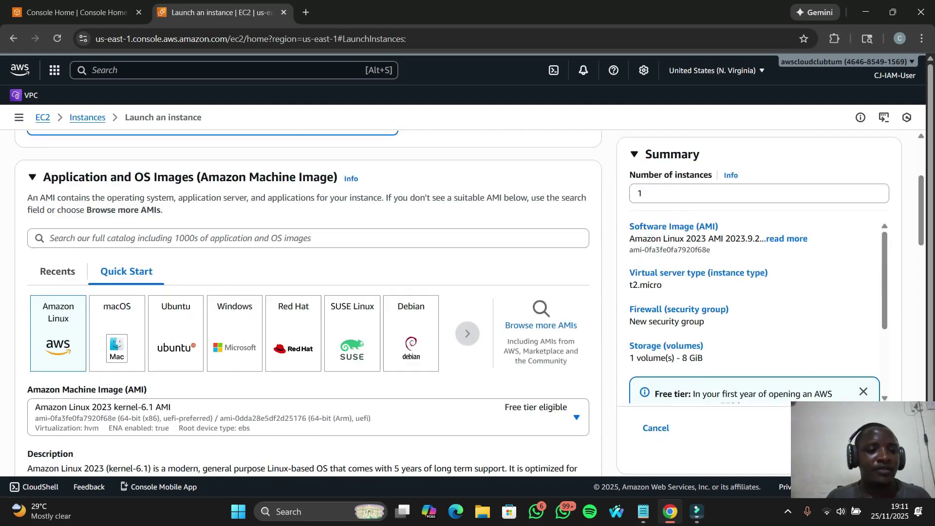
scroll(312, 302, "down", 1)
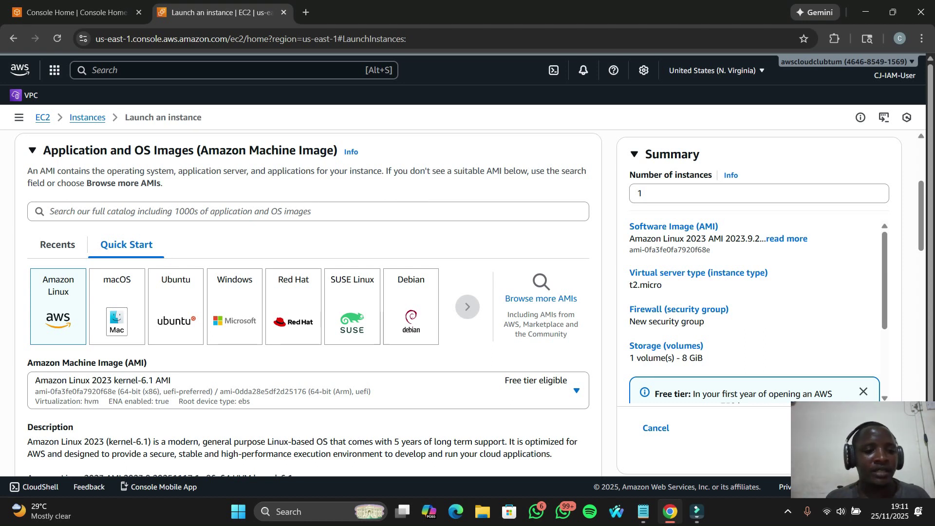
scroll(312, 302, "down", 1)
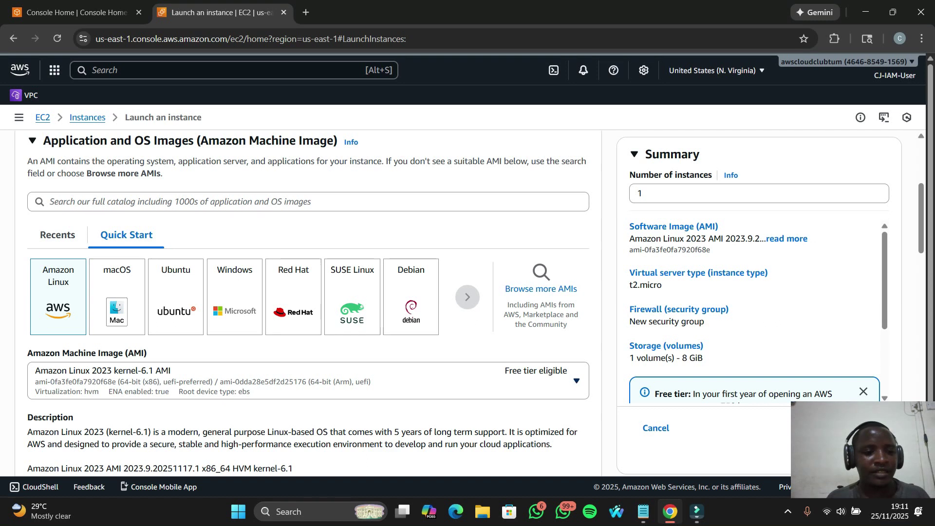
scroll(311, 302, "down", 1)
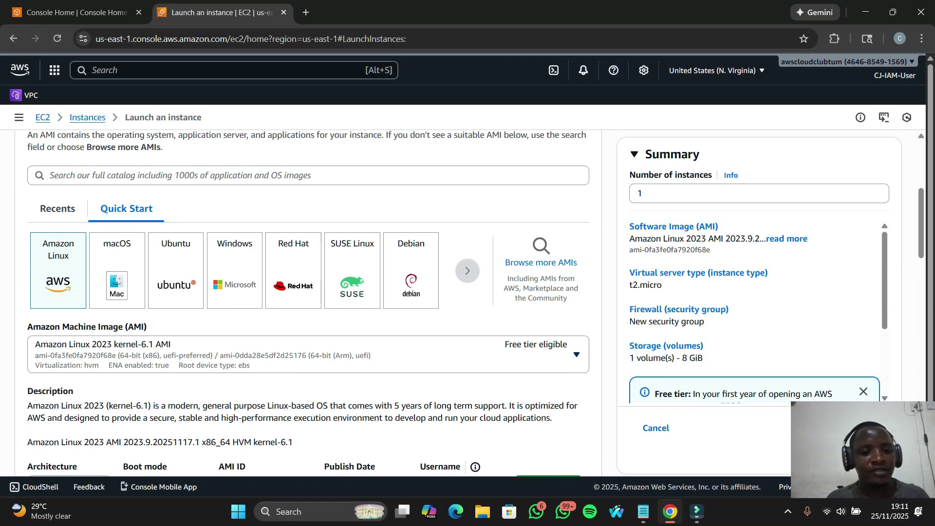
scroll(311, 302, "down", 1)
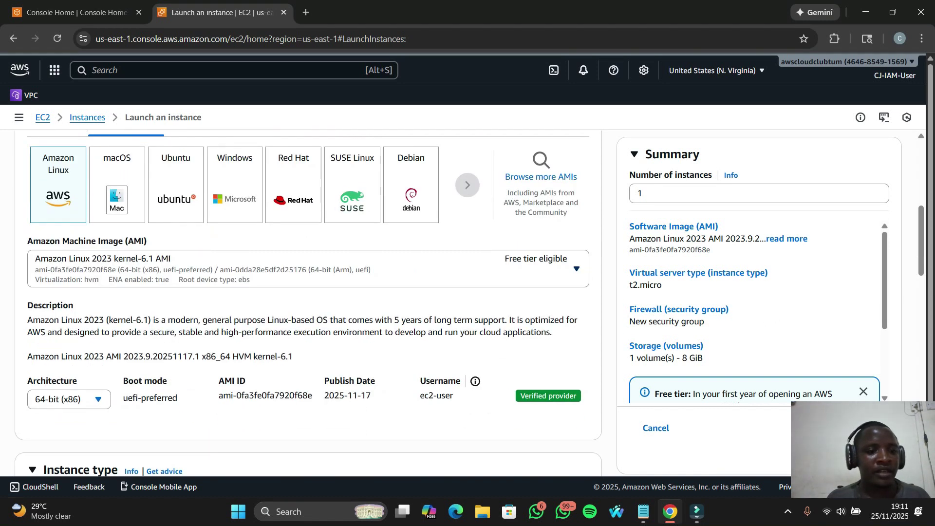
scroll(312, 302, "down", 1)
scroll(312, 302, "down", 1)
scroll(312, 302, "down", 4)
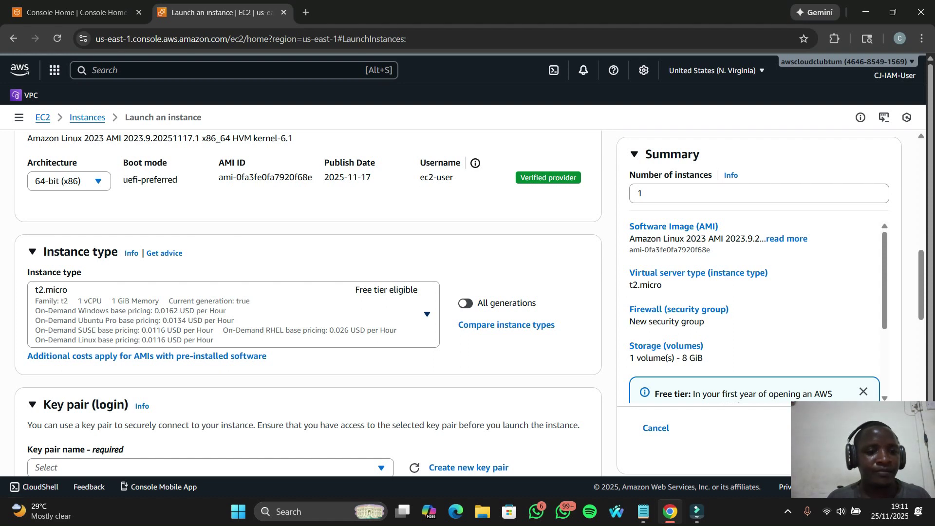
- Choose to proceed without a key pair for the new instance's login
scroll(234, 314, "down", 3)
left_click(210, 318)
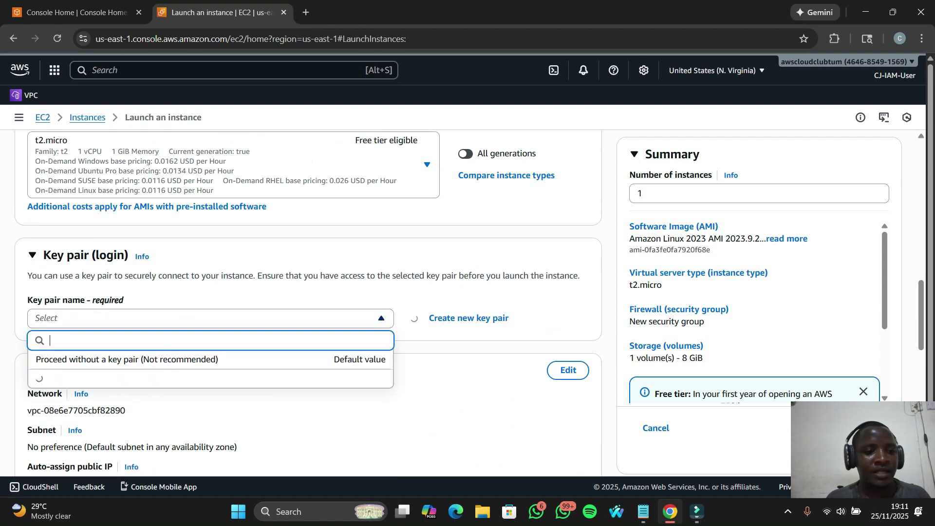
key("Return")
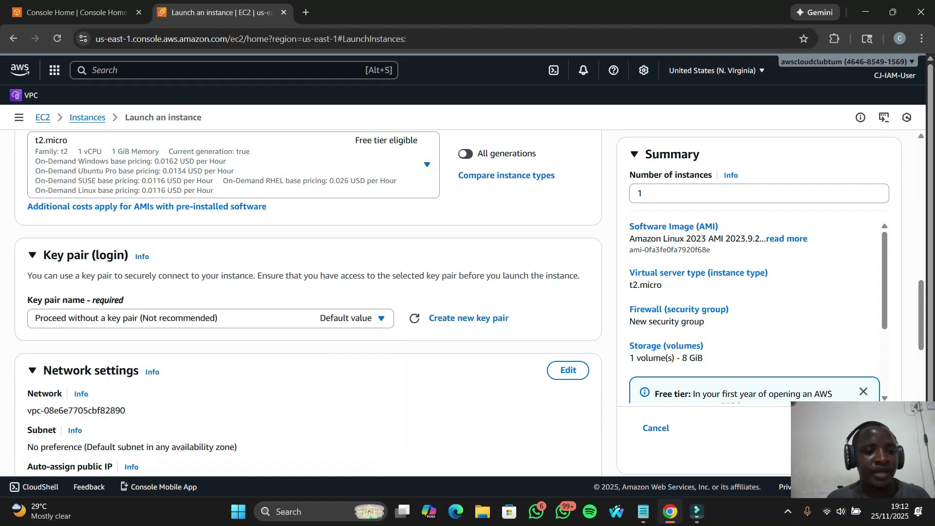
- Assign the existing security group STORESG as the instance's firewall instead of creating a new one
scroll(311, 302, "down", 3)
scroll(312, 302, "down", 3)
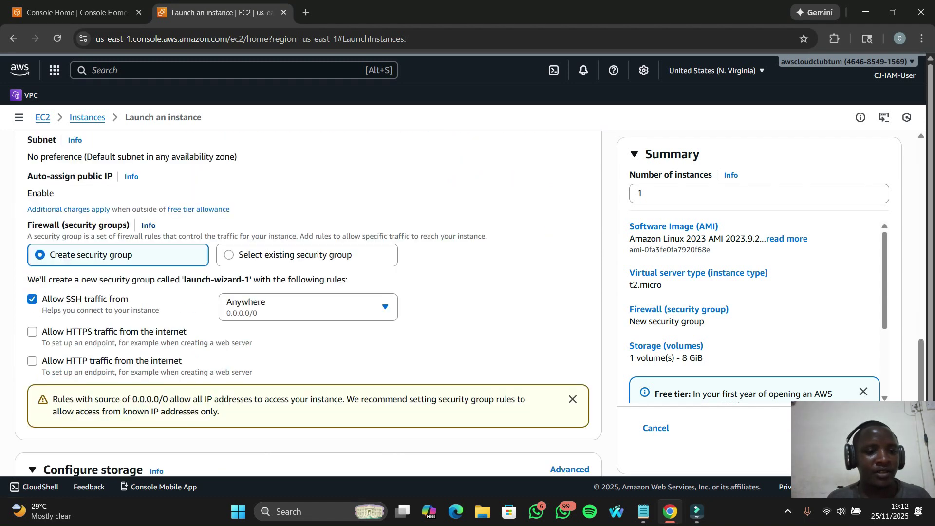
left_click(229, 254)
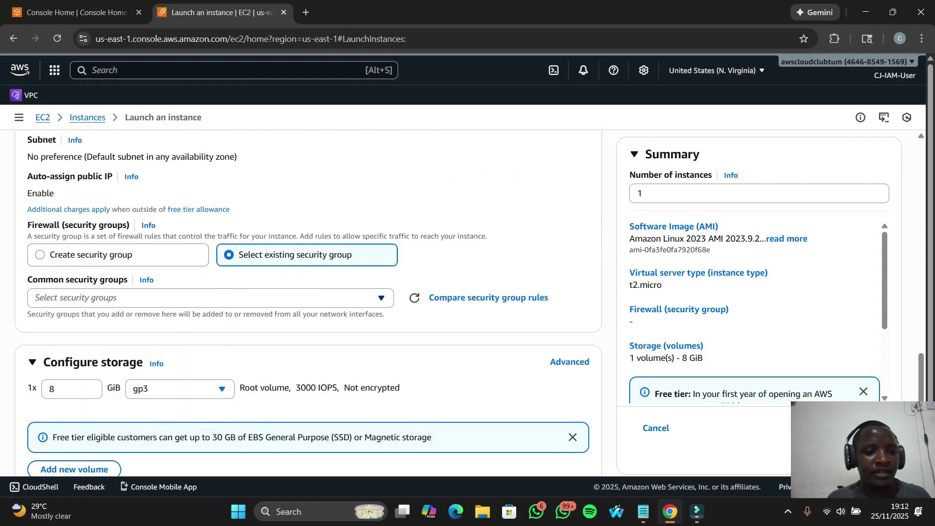
left_click(210, 297)
scroll(209, 386, "down", 1)
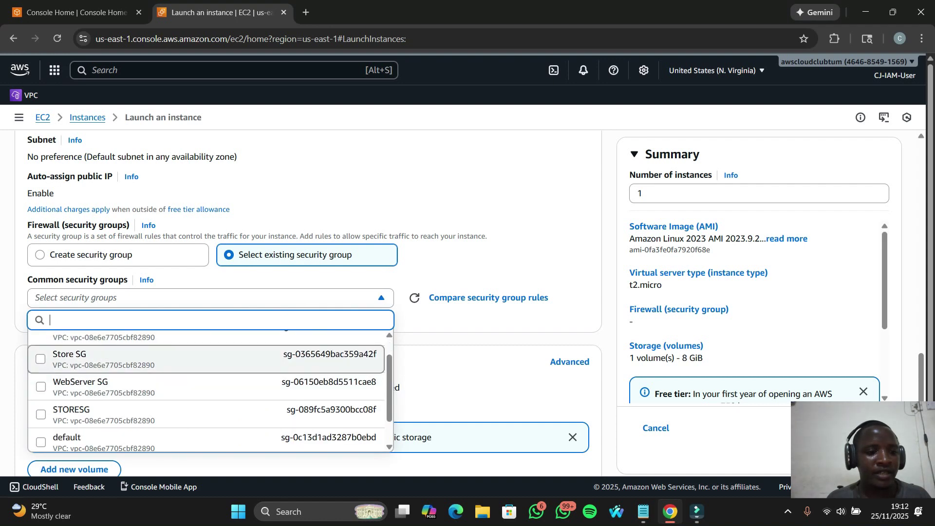
left_click(71, 413)
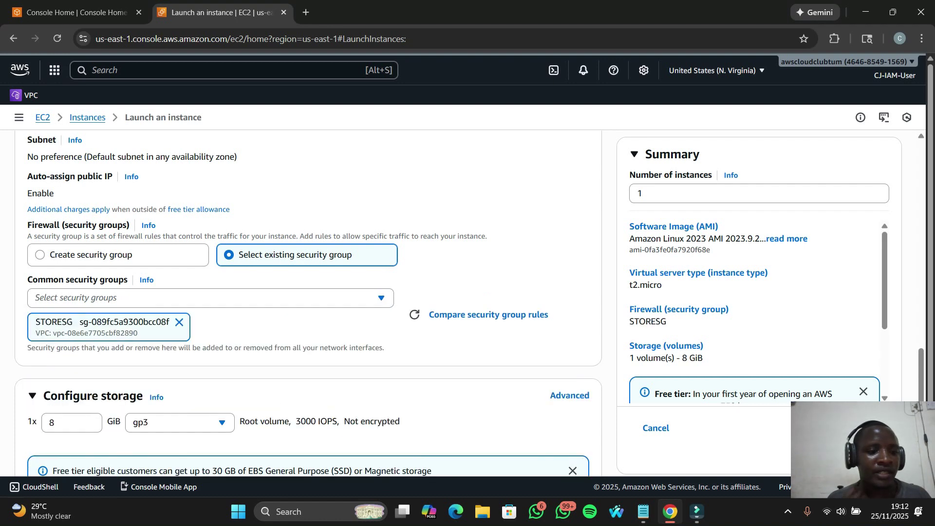
- Copy the whole Apache setup script from the text notes into the instance's user data field
scroll(307, 301, "down", 20)
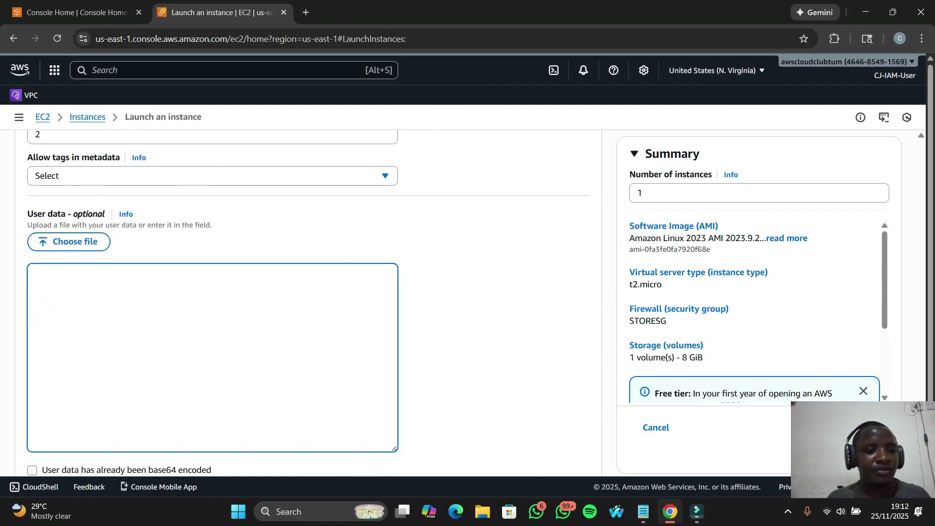
scroll(307, 302, "down", 1)
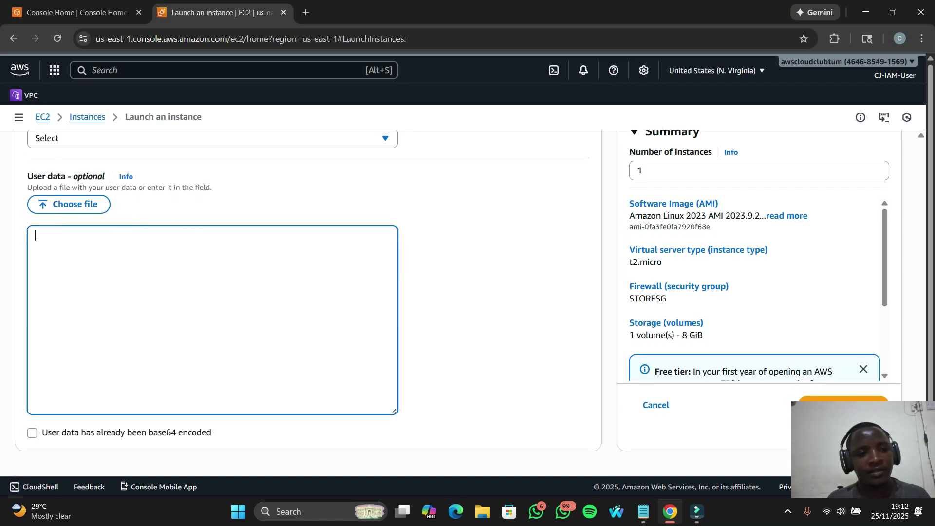
left_click(642, 511)
left_click(403, 211)
key("ctrl+a")
key("ctrl+c")
key("alt+Tab")
key("ctrl+v")
- Read through the user data script, checking the Apache install commands and the HTML page it creates
scroll(212, 319, "up", 3)
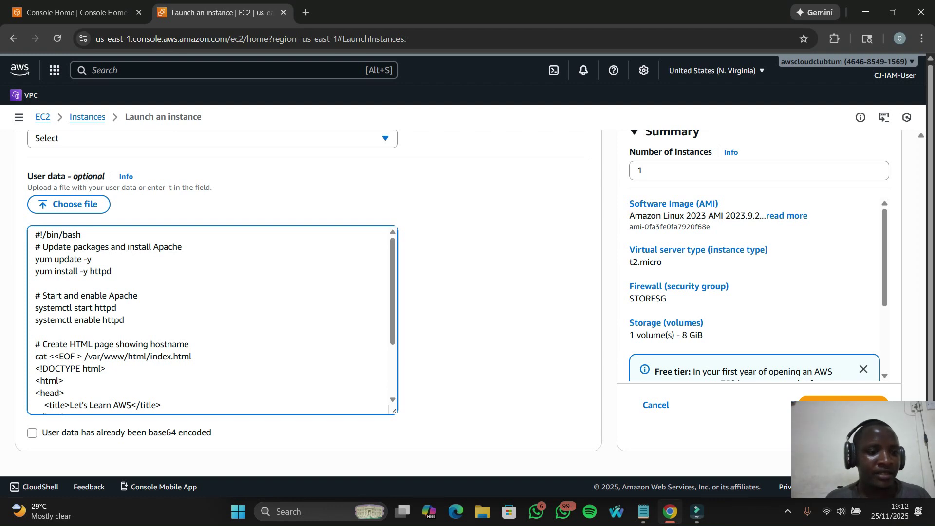
scroll(211, 319, "down", 1)
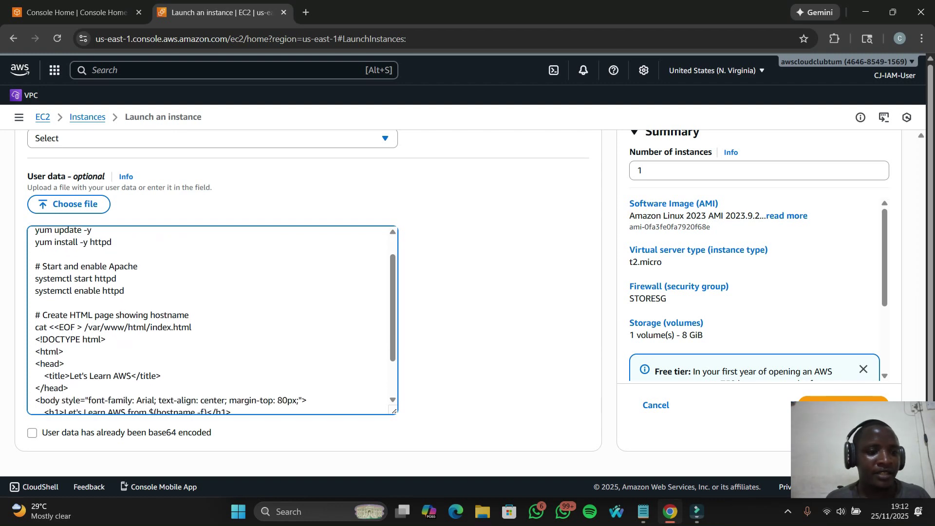
scroll(212, 319, "up", 1)
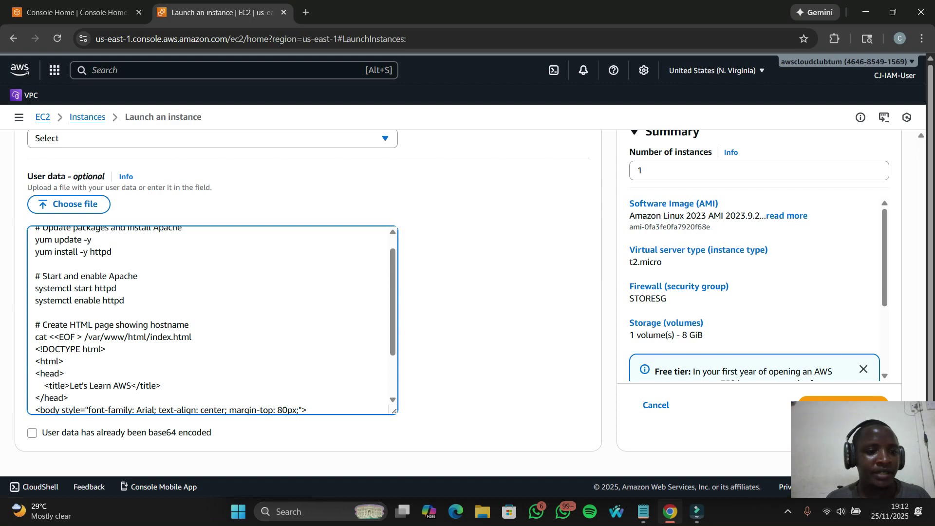
scroll(211, 318, "down", 1)
scroll(212, 319, "down", 1)
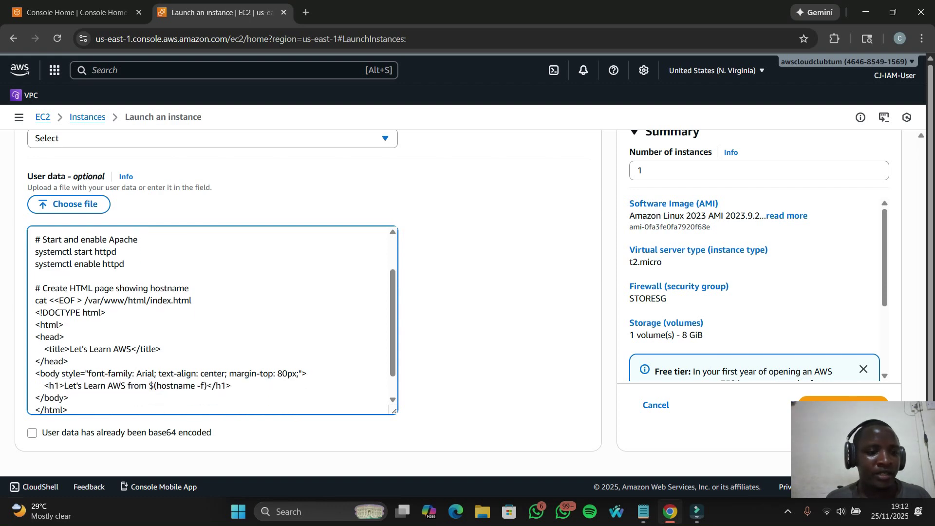
scroll(211, 319, "down", 1)
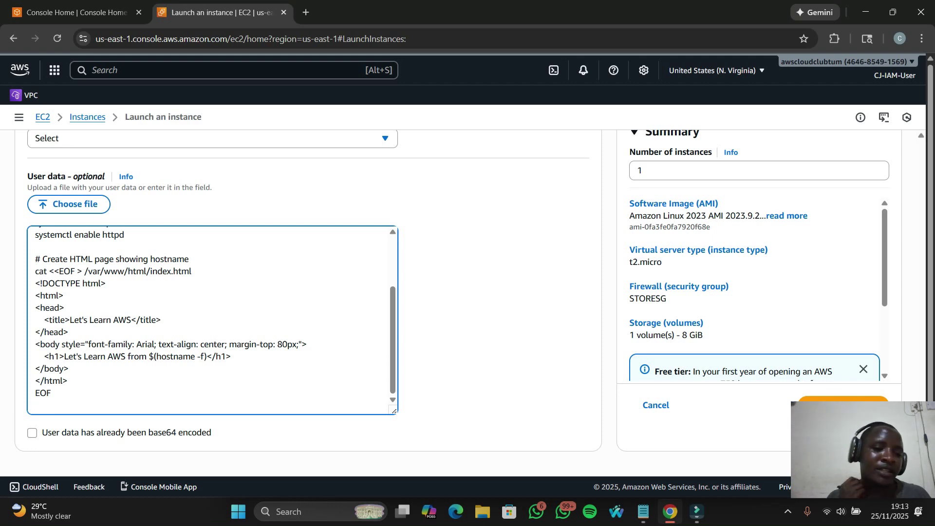
scroll(213, 320, "up", 1)
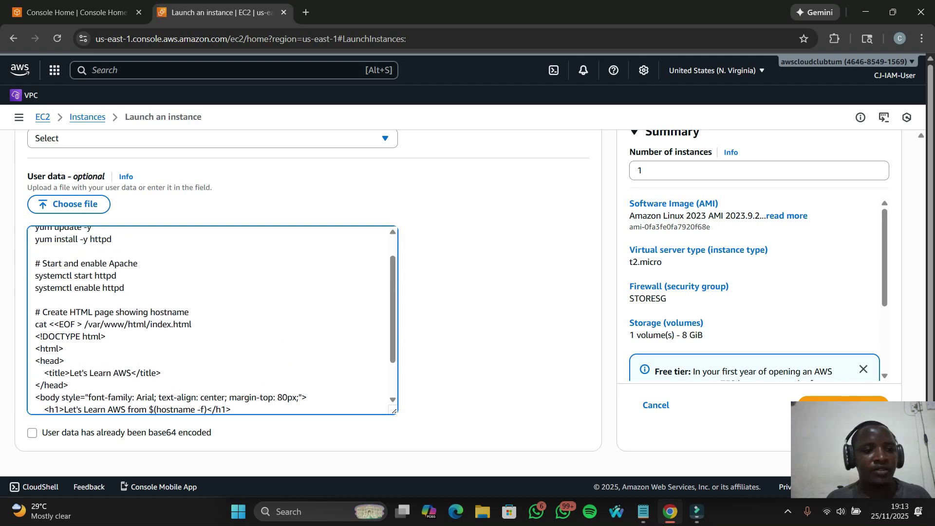
- Set the number of instances to 2 and launch them
scroll(212, 320, "up", 4)
left_click(643, 193)
key("BackSpace")
type("2")
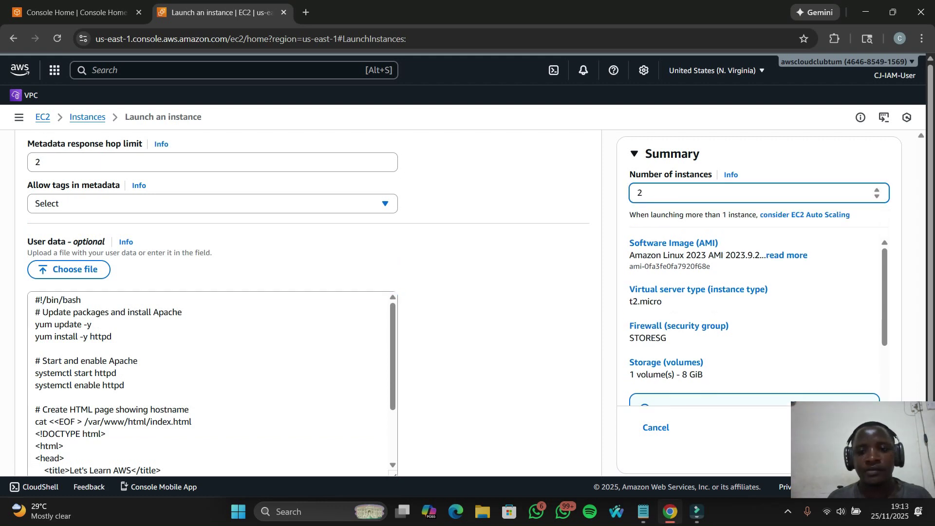
scroll(311, 302, "down", 1)
scroll(312, 302, "down", 1)
left_click(842, 404)
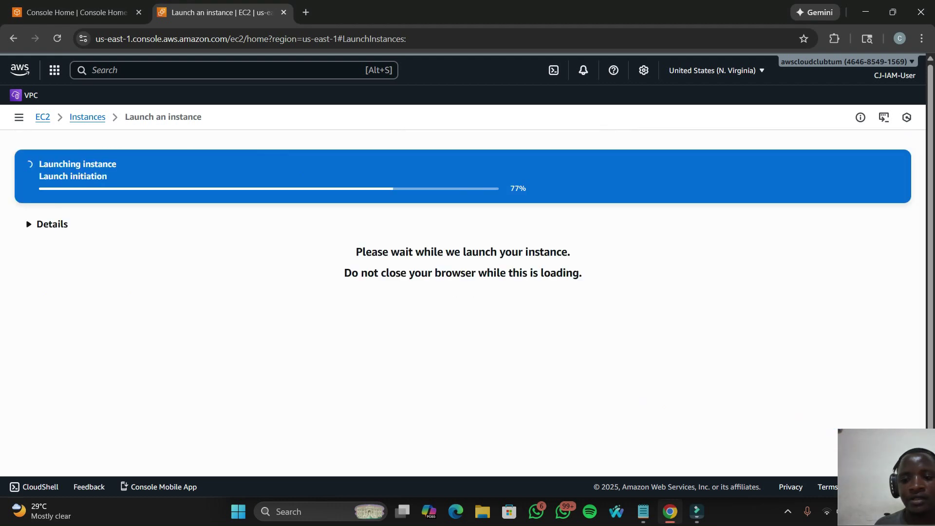
- Open the instances list and filter it to running instances only
left_click(87, 117)
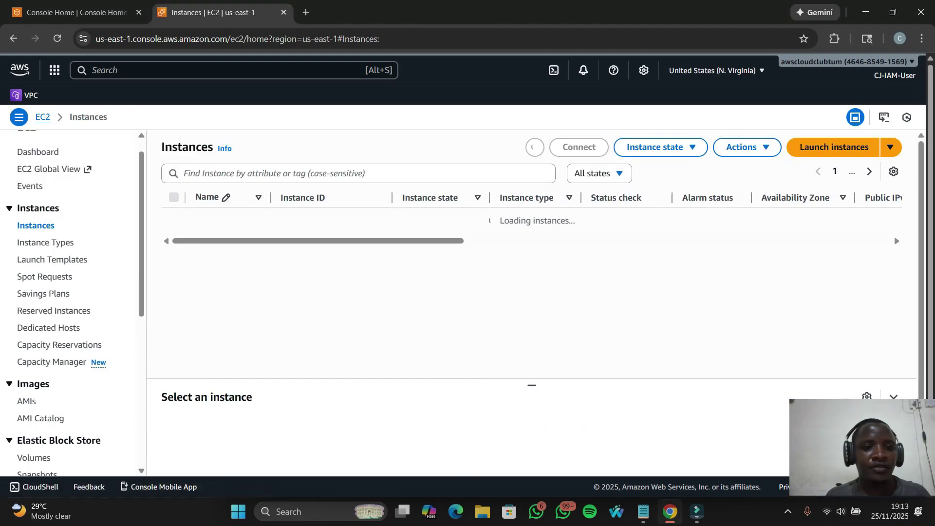
left_click(599, 173)
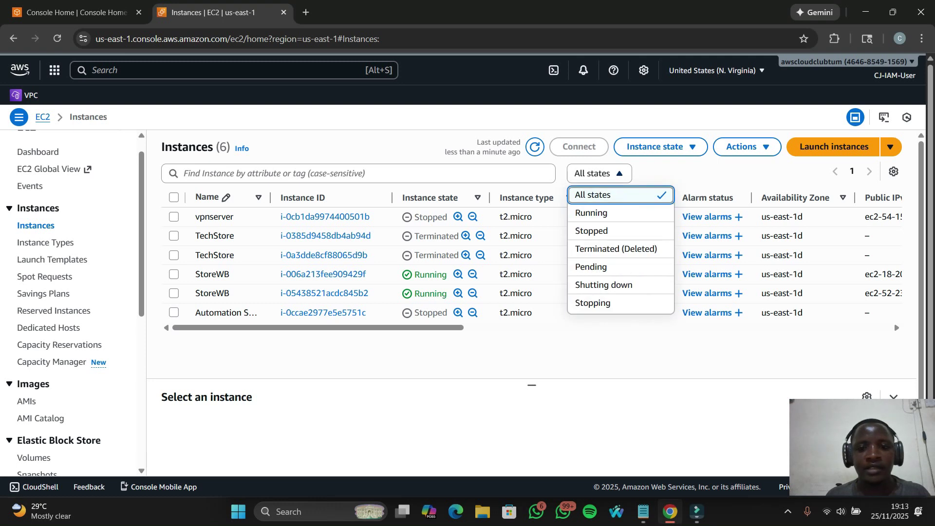
left_click(591, 213)
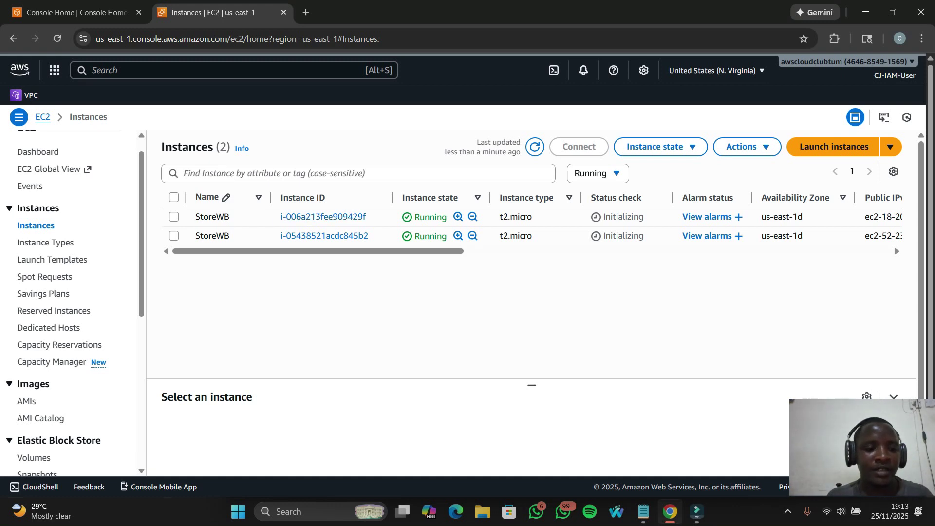
- Start a new target group with target type Instances, name it WEBTG and continue to registering targets
scroll(48, 389, "down", 3)
scroll(48, 395, "down", 2)
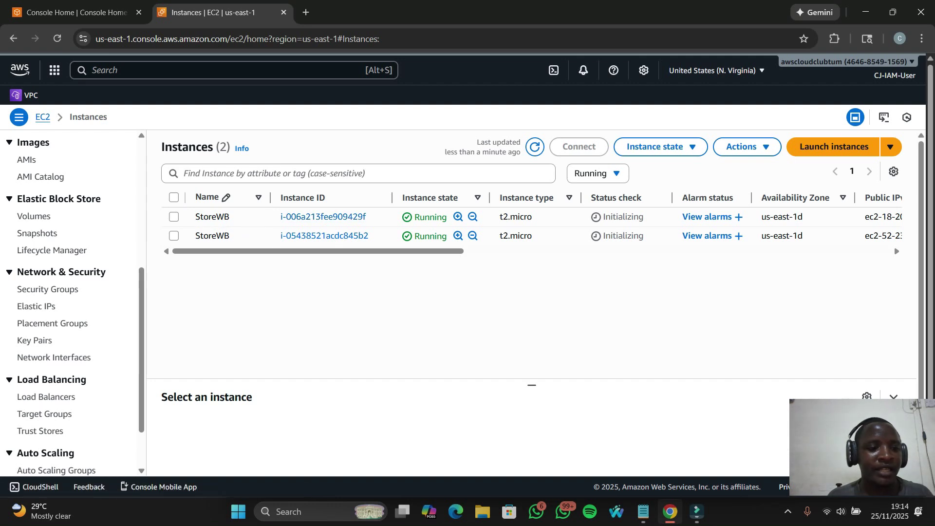
left_click(44, 413)
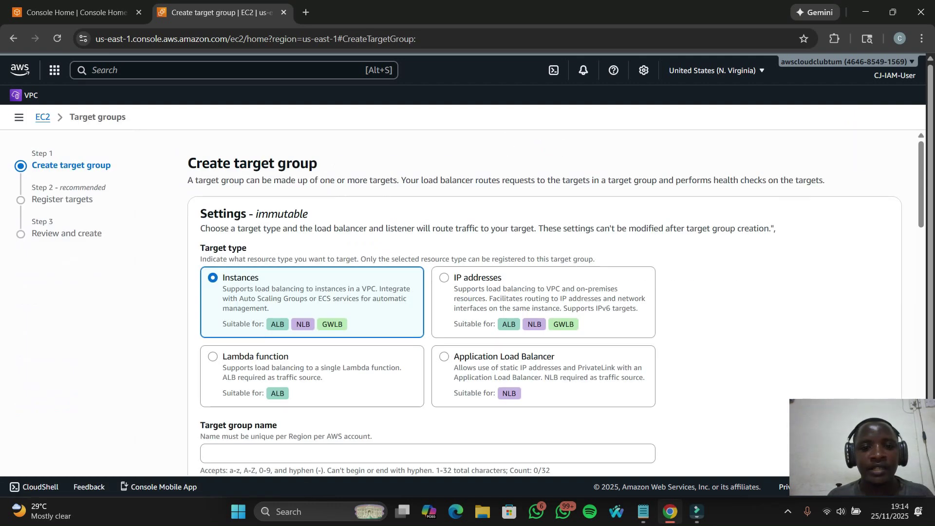
scroll(487, 292, "down", 2)
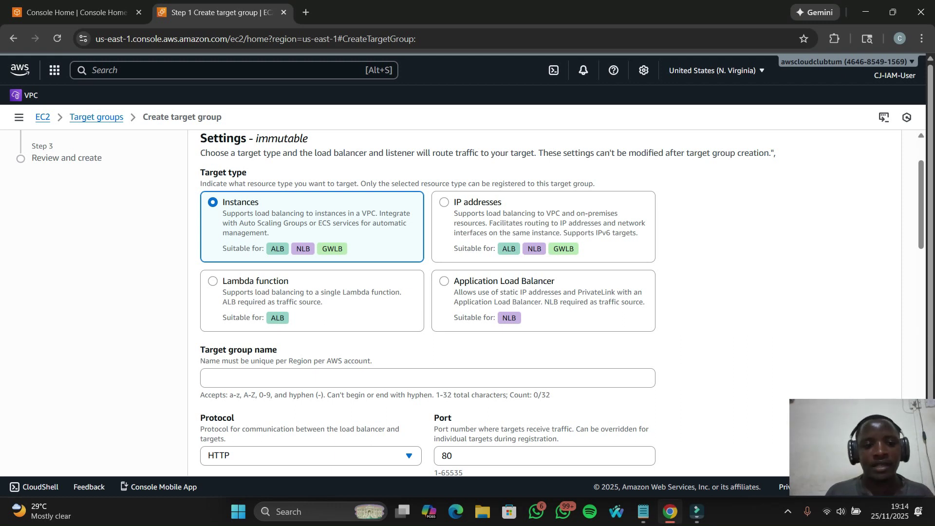
scroll(428, 303, "down", 2)
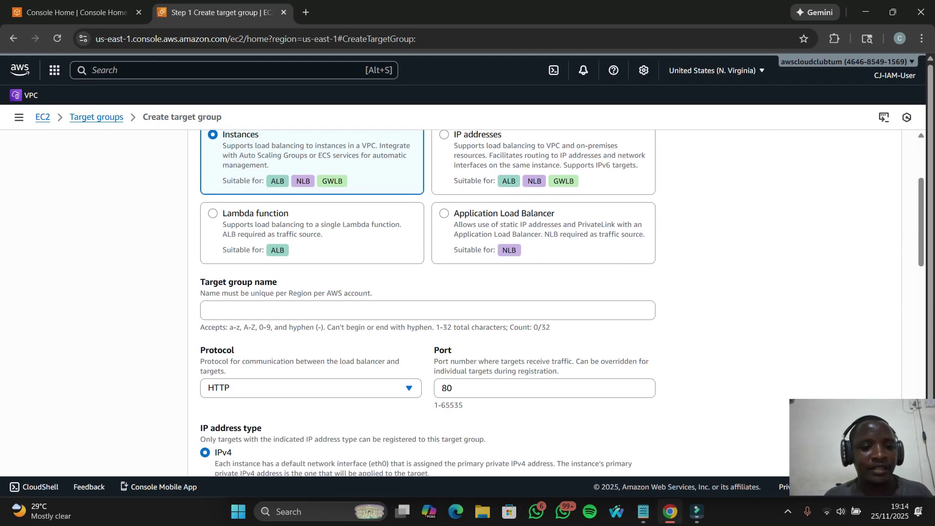
scroll(427, 303, "up", 2)
left_click(208, 326)
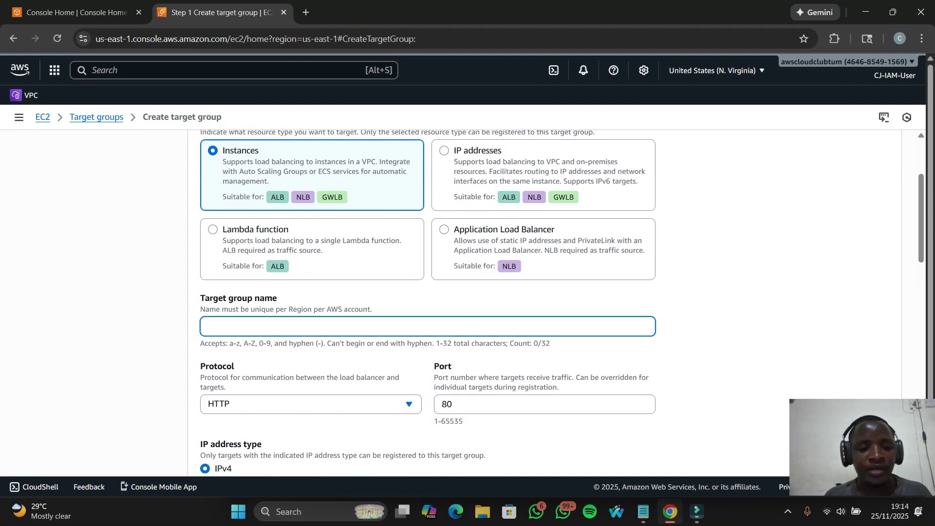
type("WEBTG")
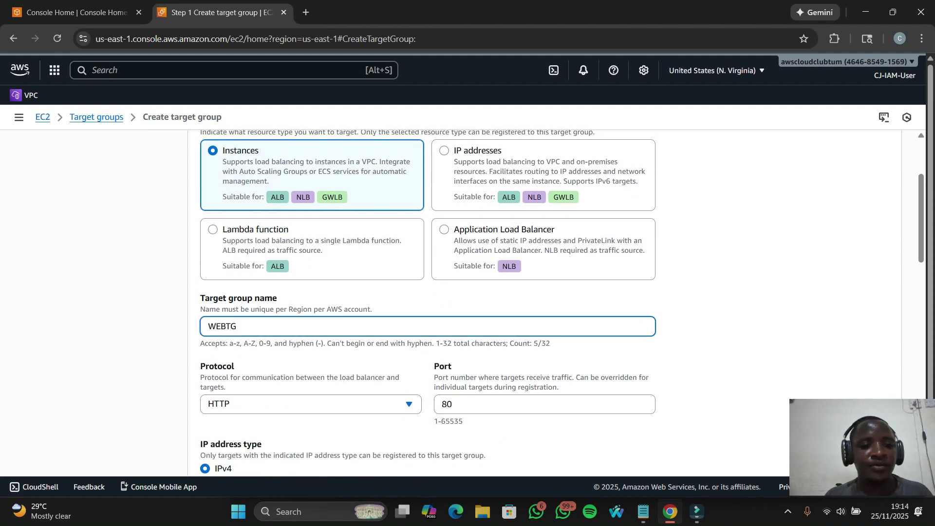
scroll(543, 302, "down", 2)
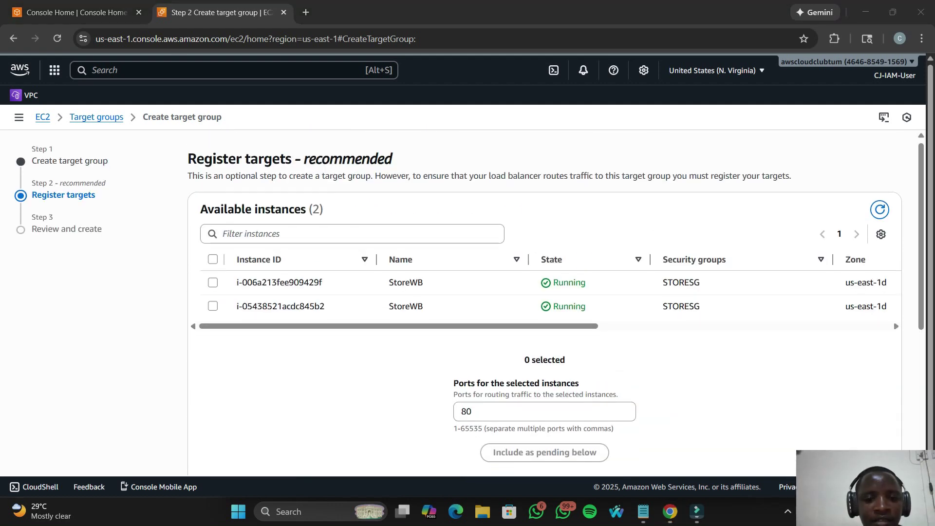
- Check the zones of both StoreWB instances and include them as pending targets on port 80
scroll(468, 302, "down", 1)
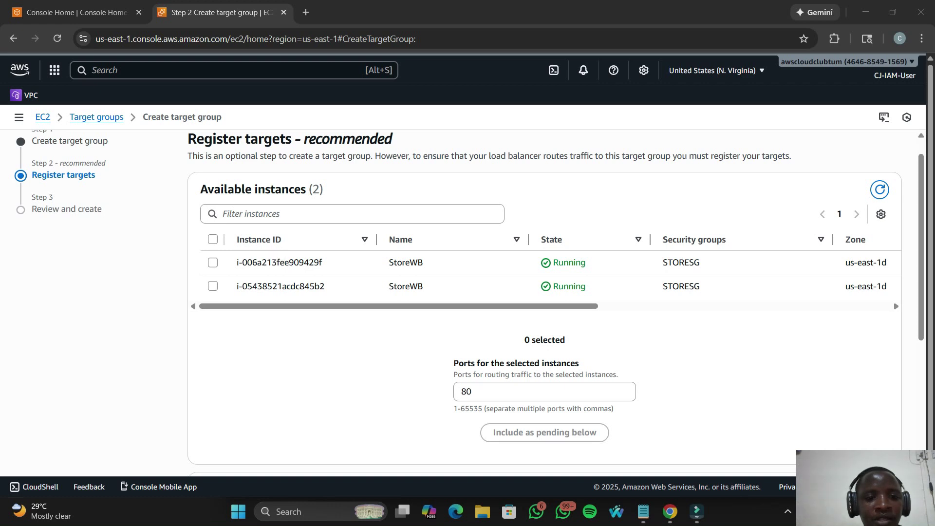
scroll(544, 272, "right", 3)
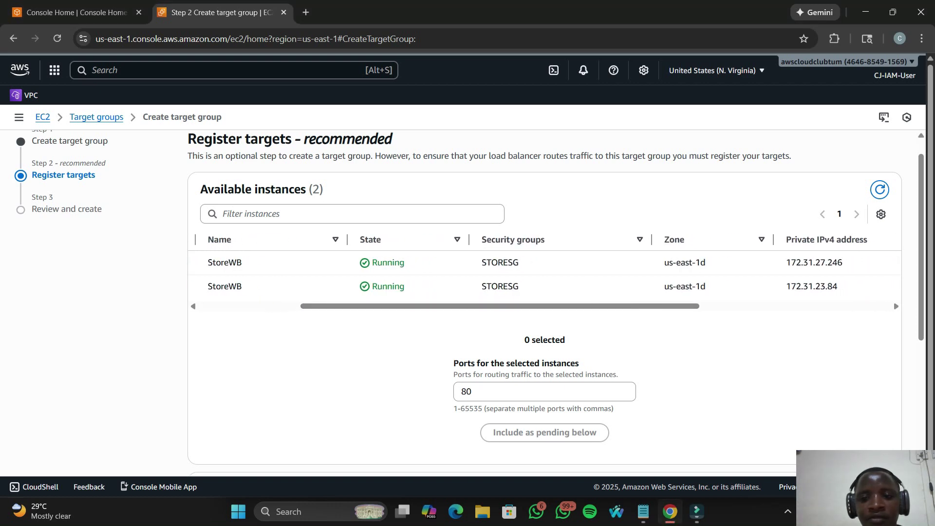
left_click_drag(663, 262, 705, 287)
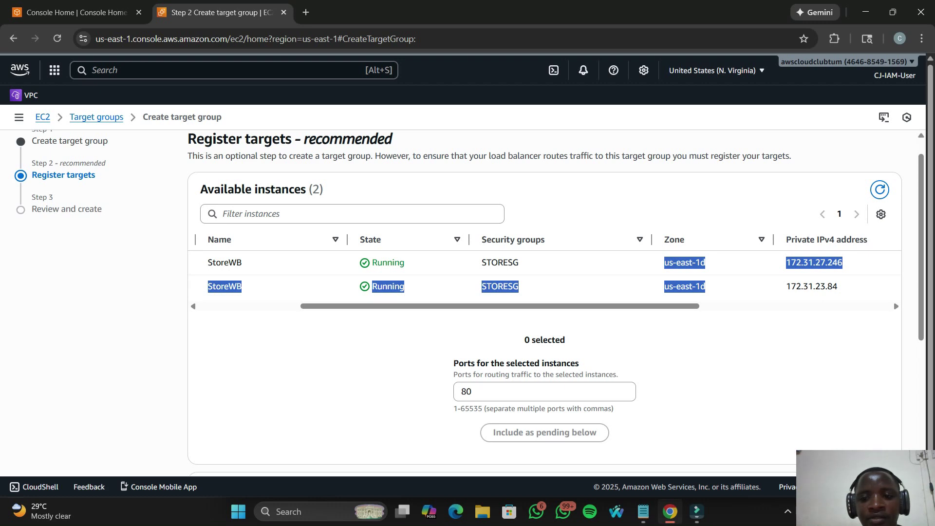
scroll(545, 273, "right", 5)
scroll(544, 273, "left", 8)
left_click(212, 262)
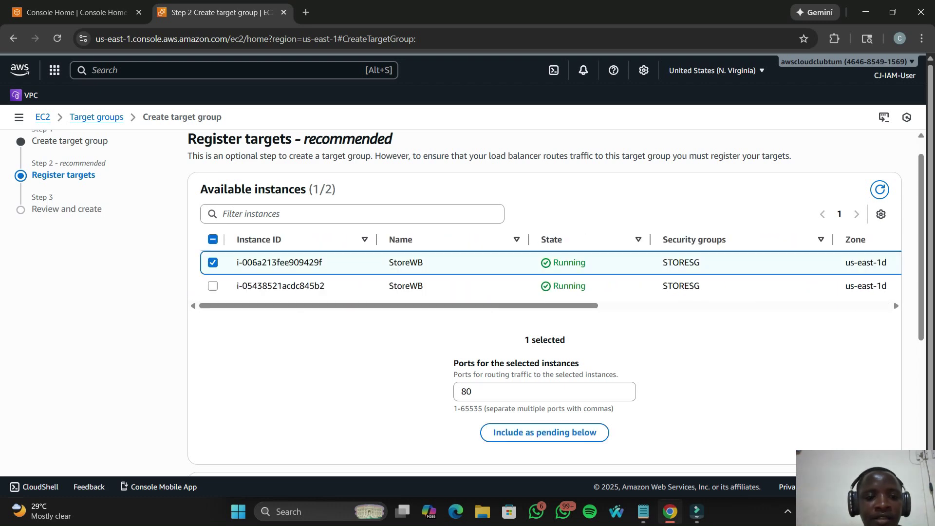
left_click(213, 286)
left_click(544, 433)
scroll(544, 432, "down", 3)
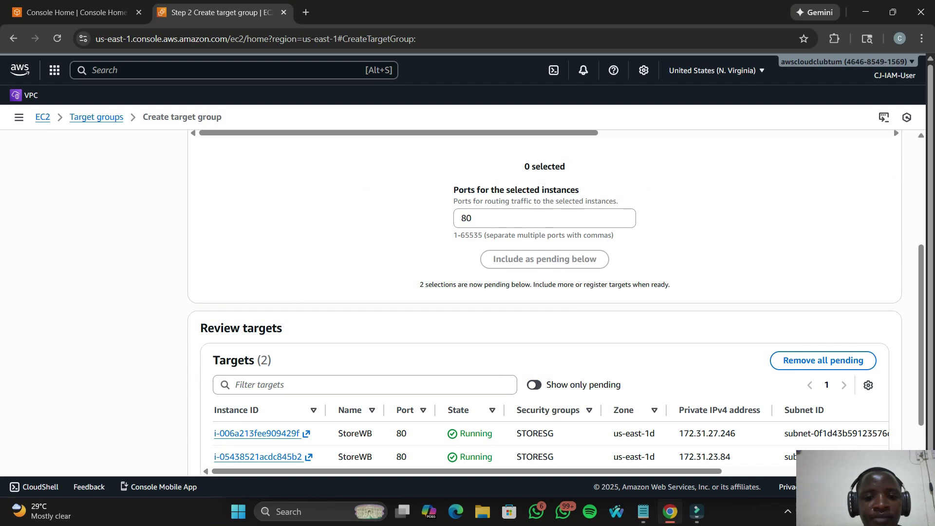
scroll(544, 341, "down", 2)
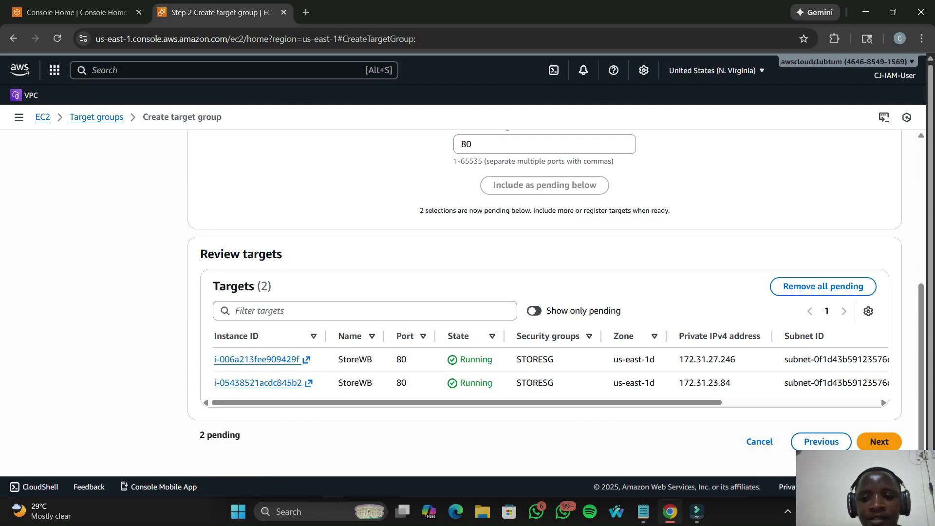
- Create the WEBTG target group from the review page and look over its registered targets
left_click(879, 441)
scroll(879, 441, "down", 4)
left_click(849, 441)
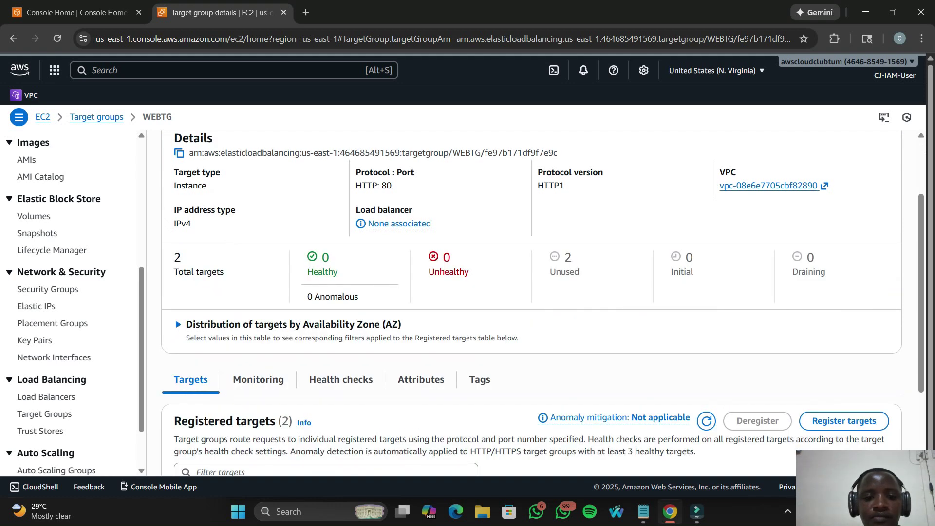
scroll(543, 303, "down", 3)
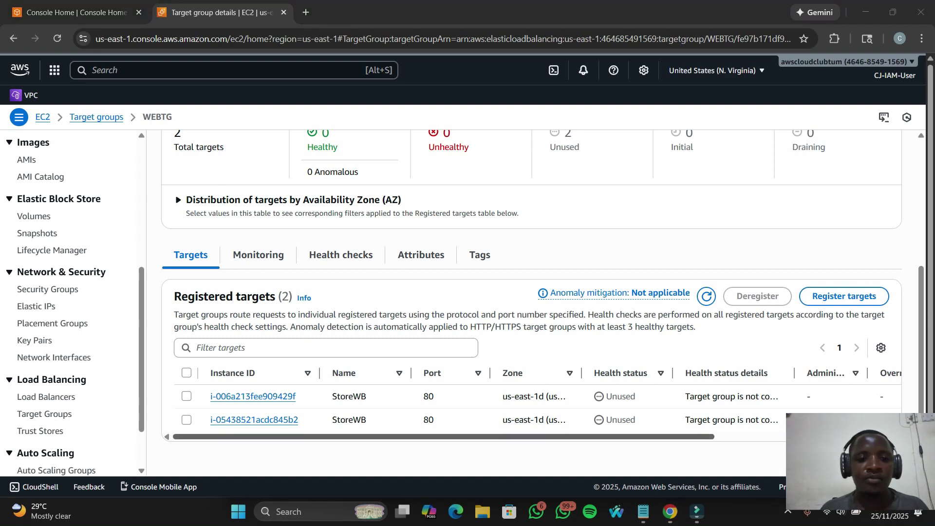
scroll(542, 303, "up", 2)
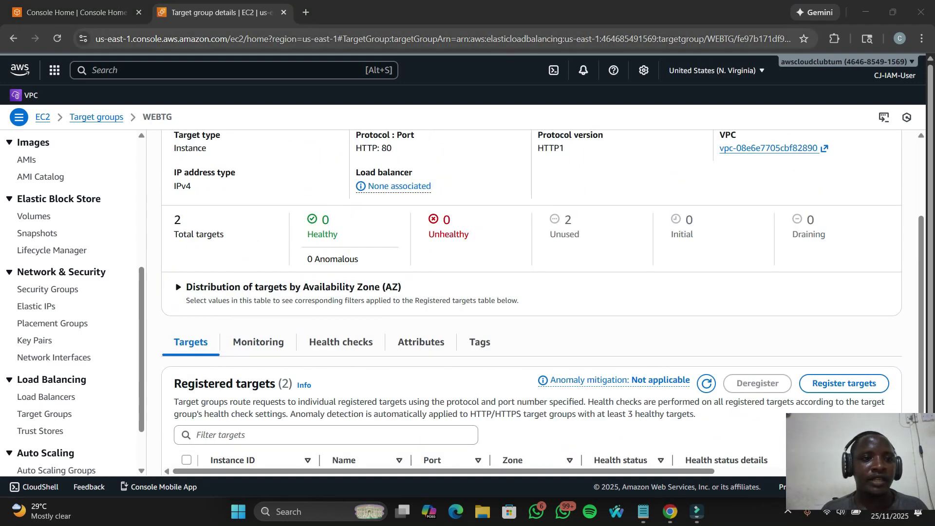
- Copy the public IPv4 address of the first StoreWB instance from its networking details in the instances list
scroll(73, 301, "up", 5)
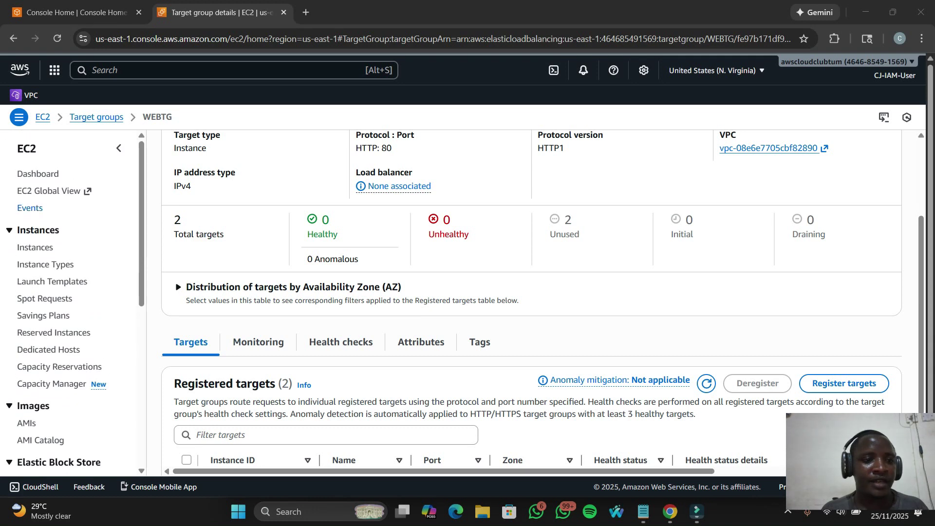
left_click(35, 247)
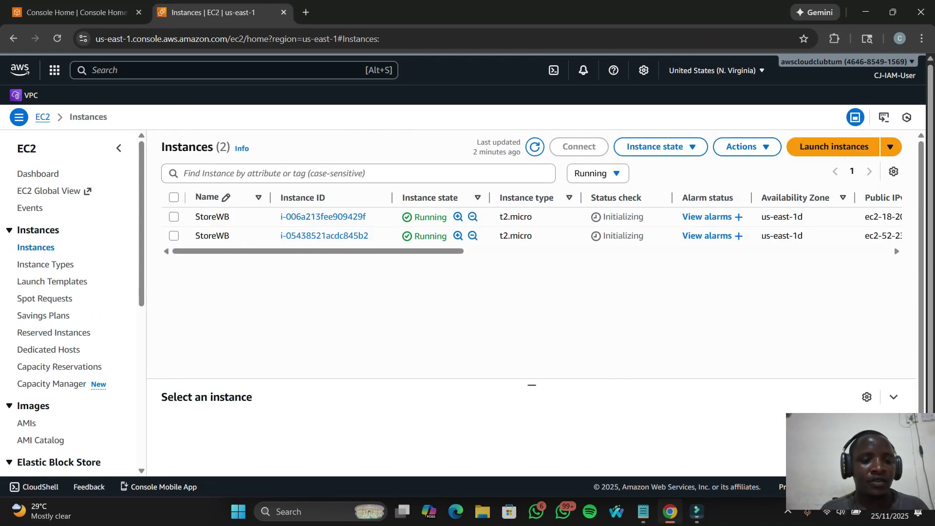
left_click(173, 217)
scroll(531, 225, "down", 1)
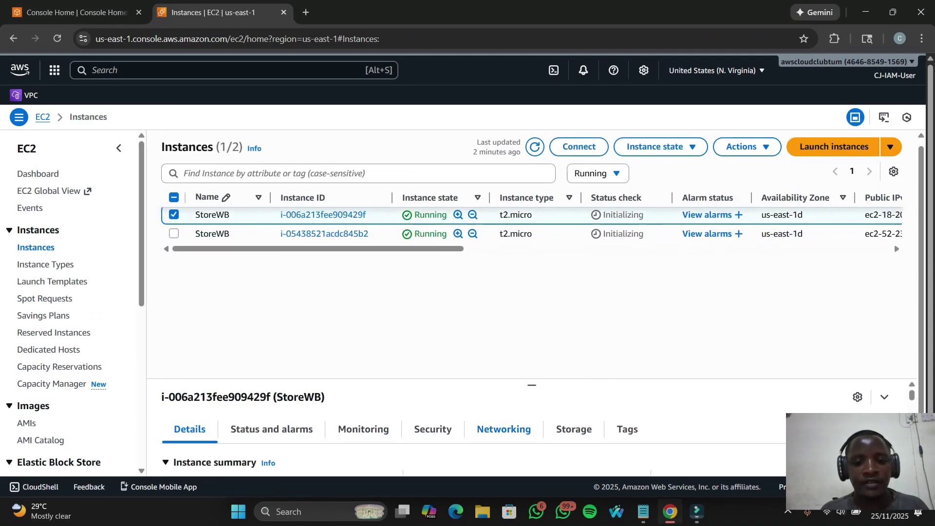
left_click(503, 429)
left_click_drag(531, 385, 531, 291)
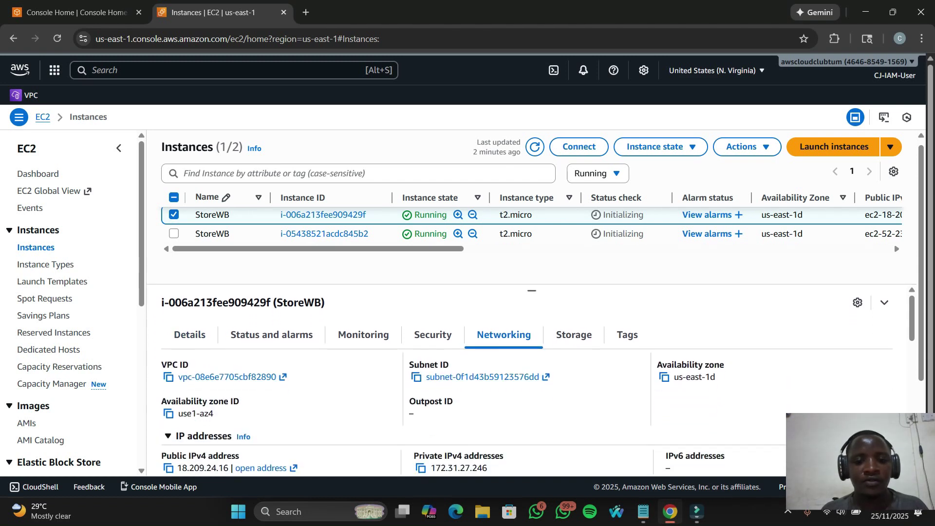
scroll(168, 448, "down", 1)
left_click(169, 448)
key("ctrl+t")
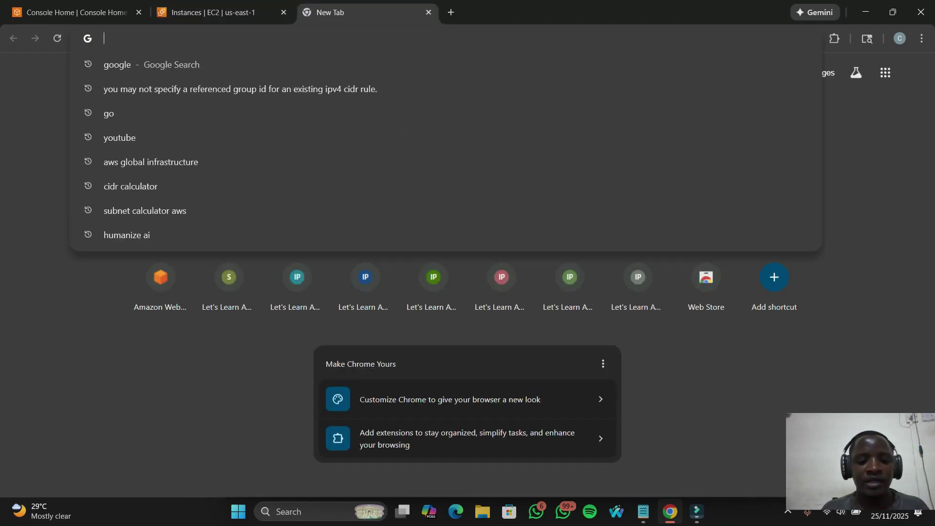
type("https")
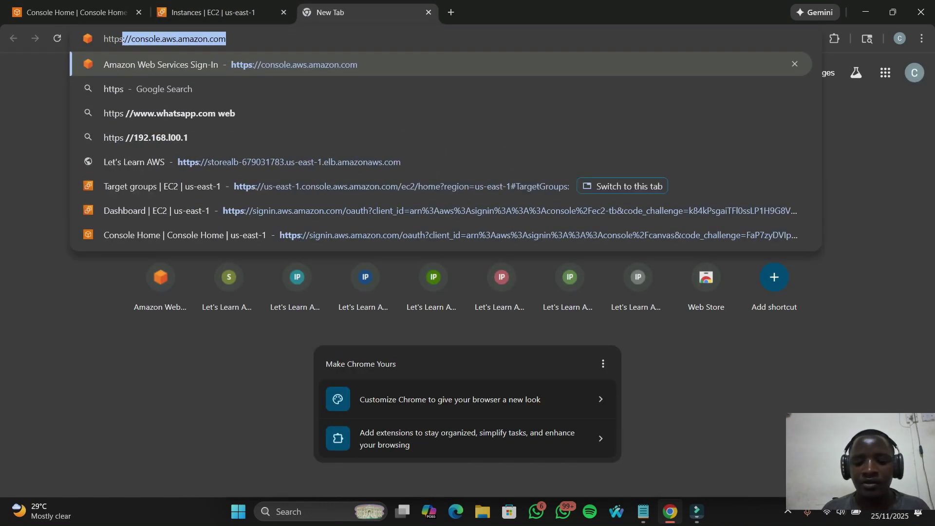
type("://")
key("ctrl+v")
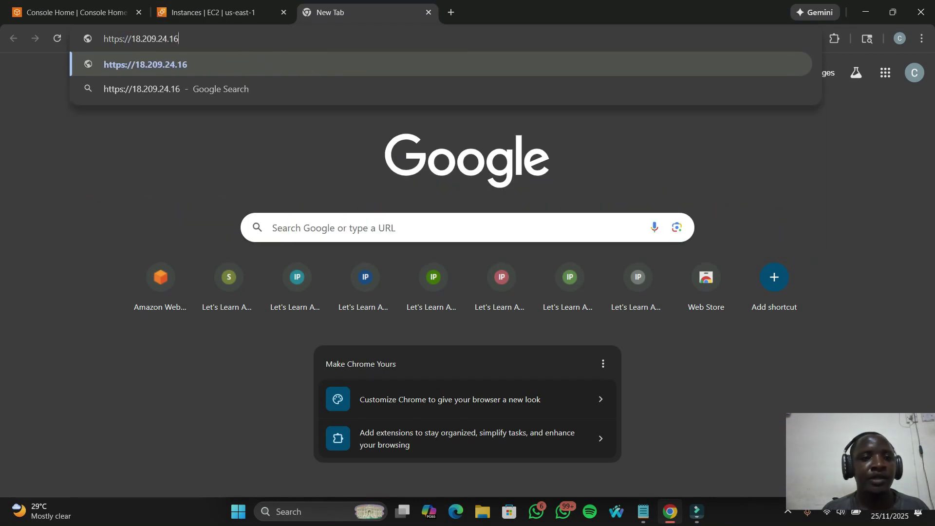
key("Return")
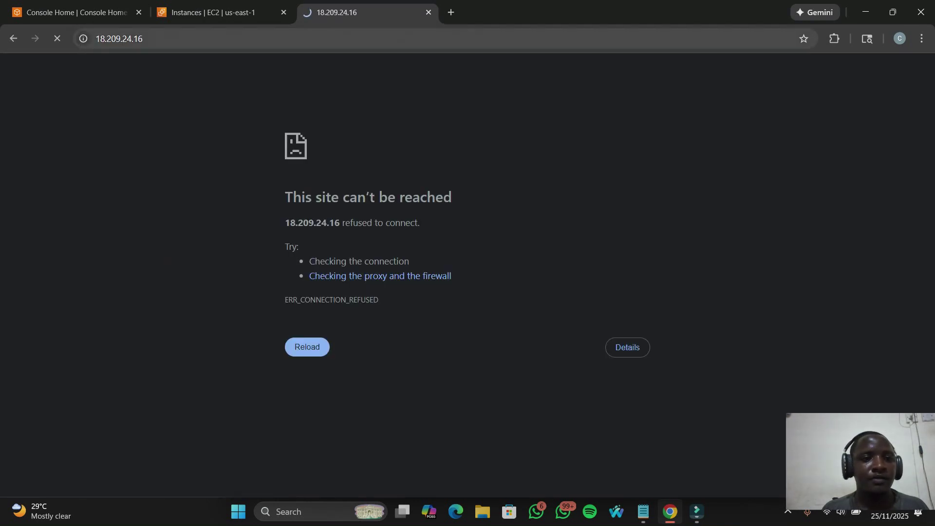
left_click(307, 347)
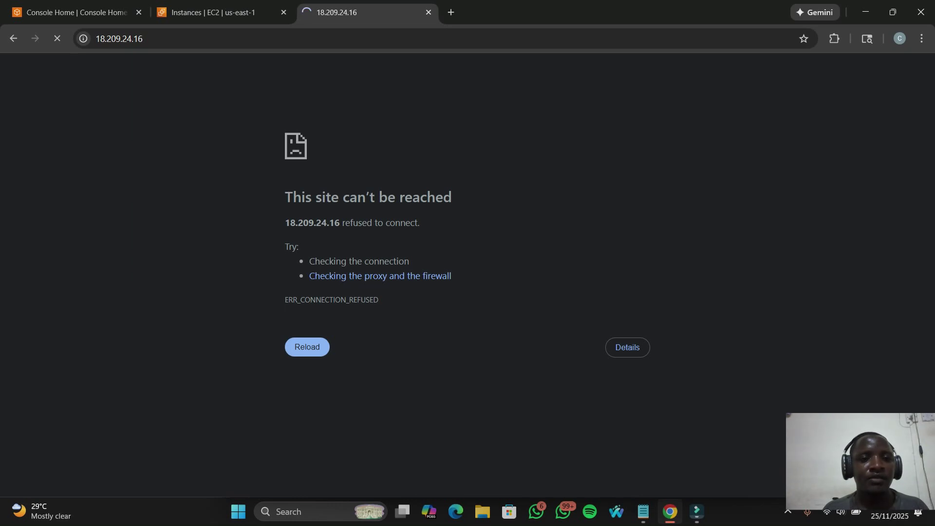
key("ctrl+shift+Tab")
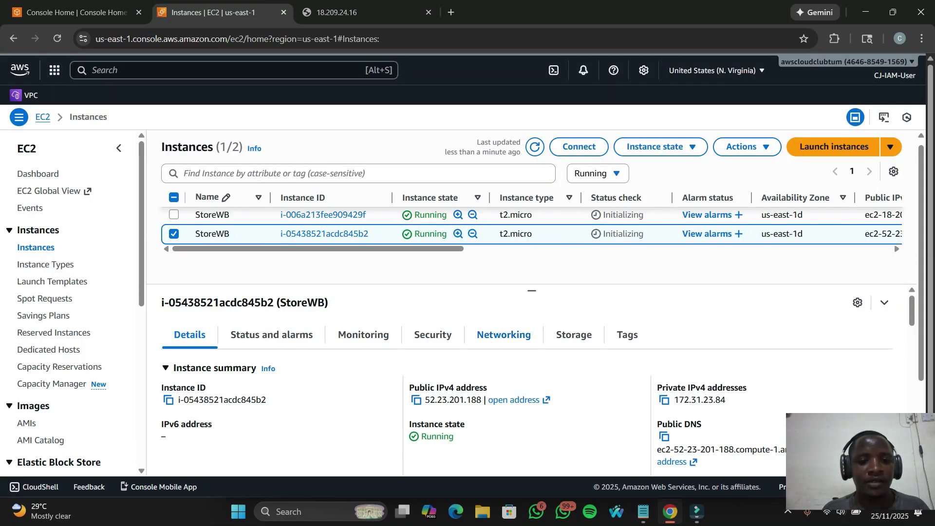
scroll(168, 405, "down", 3)
left_click(168, 404)
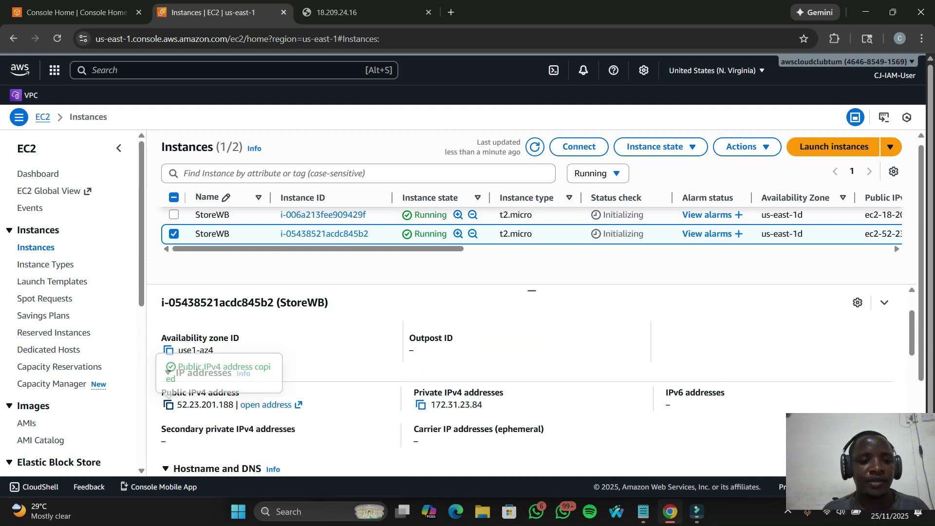
key("ctrl+t")
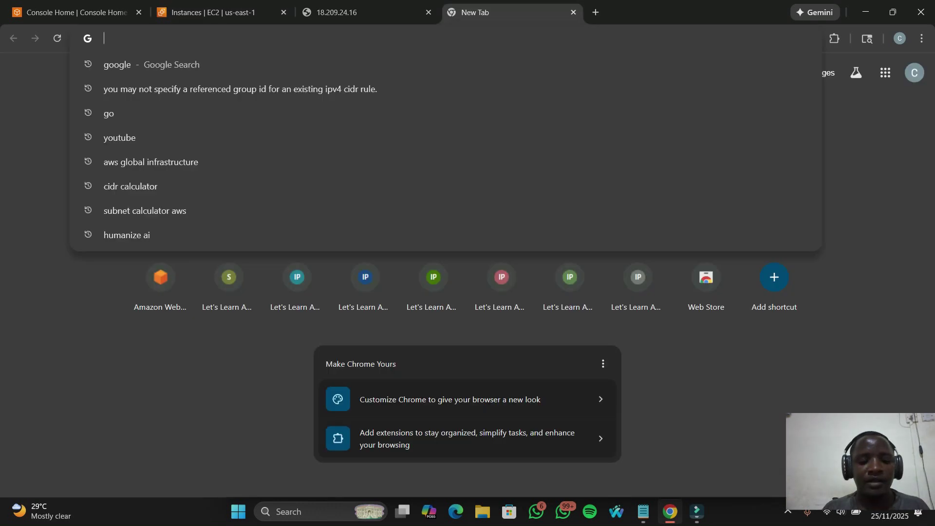
type("http")
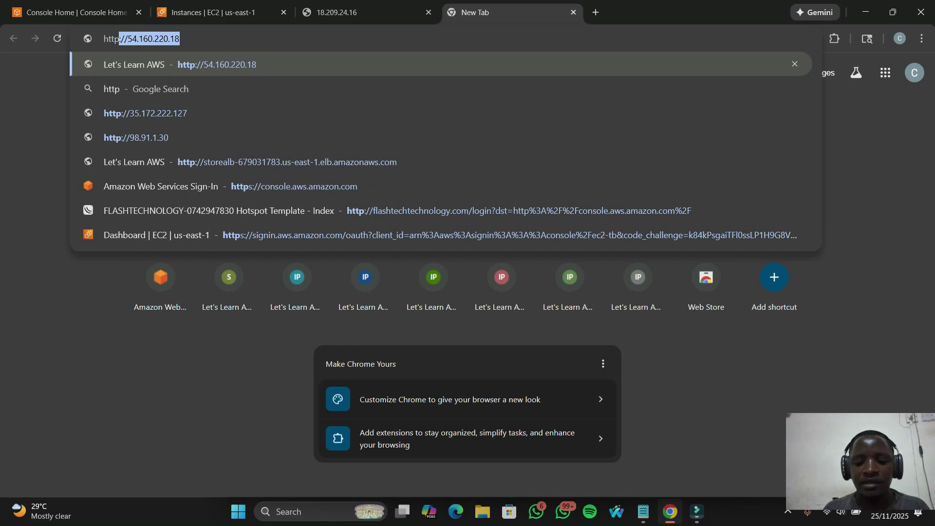
type("://")
key("ctrl+v")
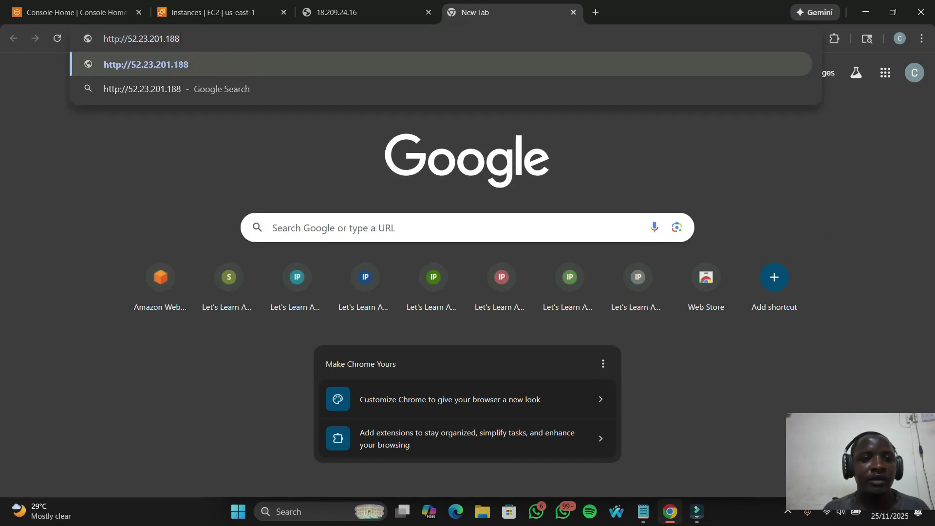
key("Return")
- Compare the host name on the served page with the second StoreWB instance's private IPv4 address
left_click_drag(534, 112, 573, 113)
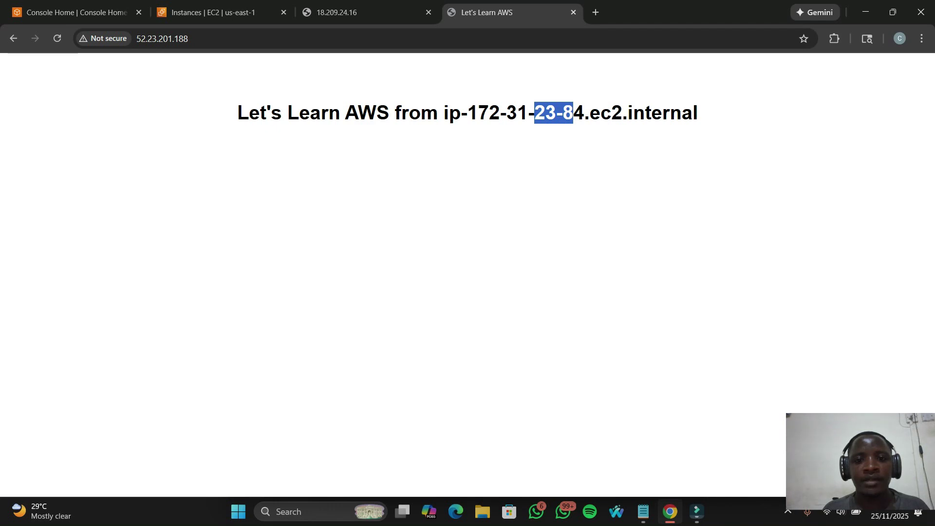
left_click(573, 113)
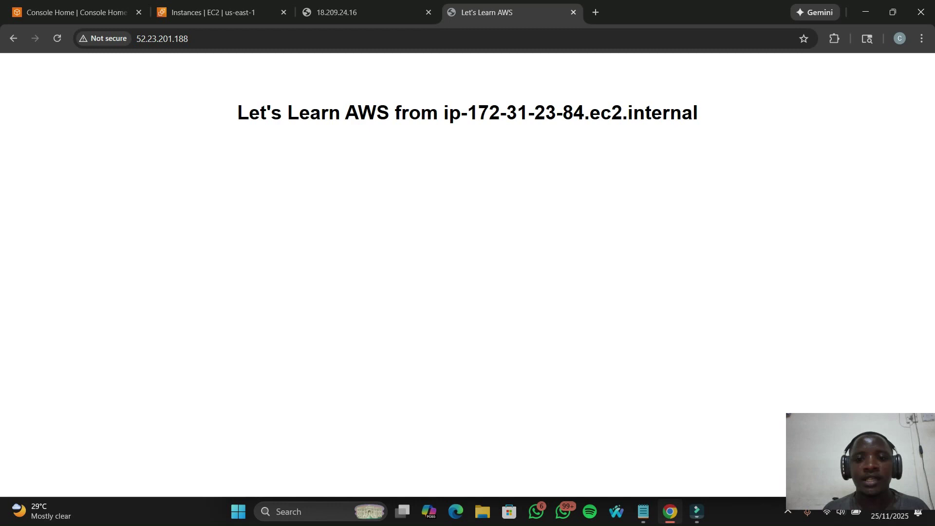
left_click(219, 13)
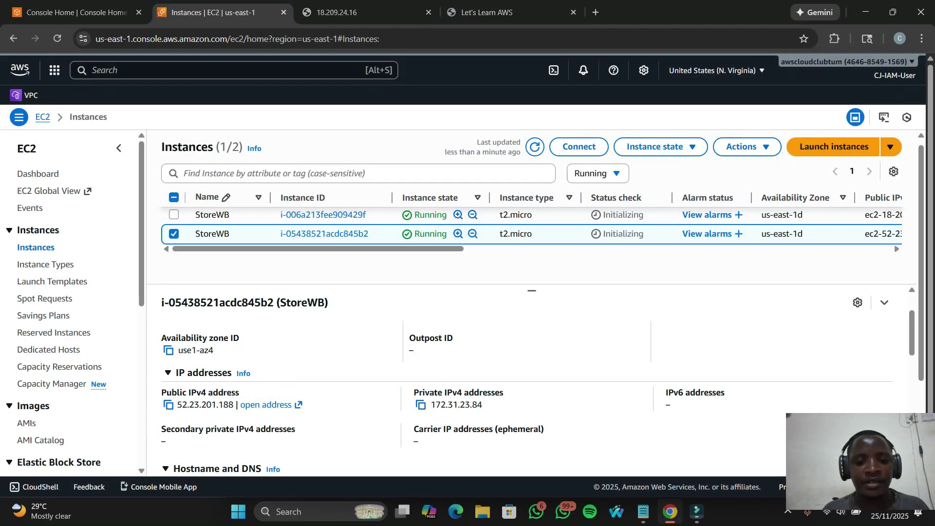
left_click_drag(453, 392, 503, 392)
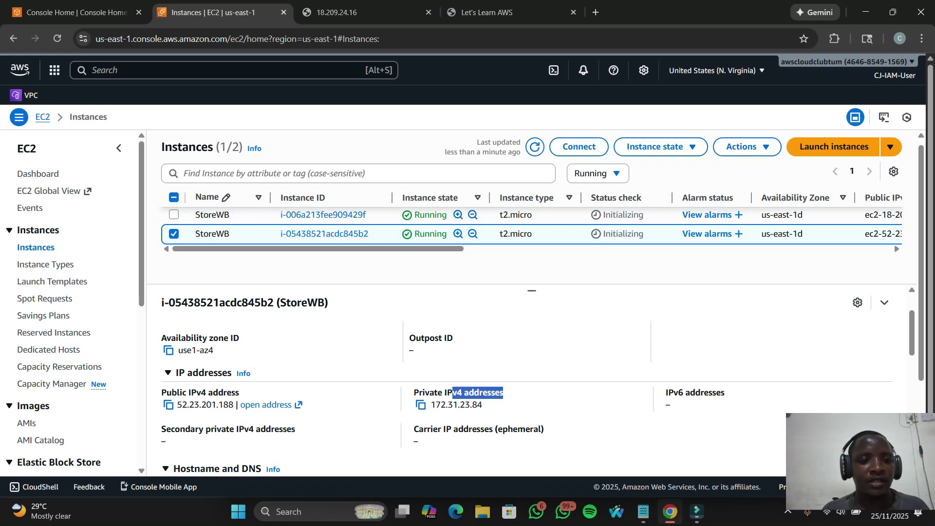
left_click(173, 234)
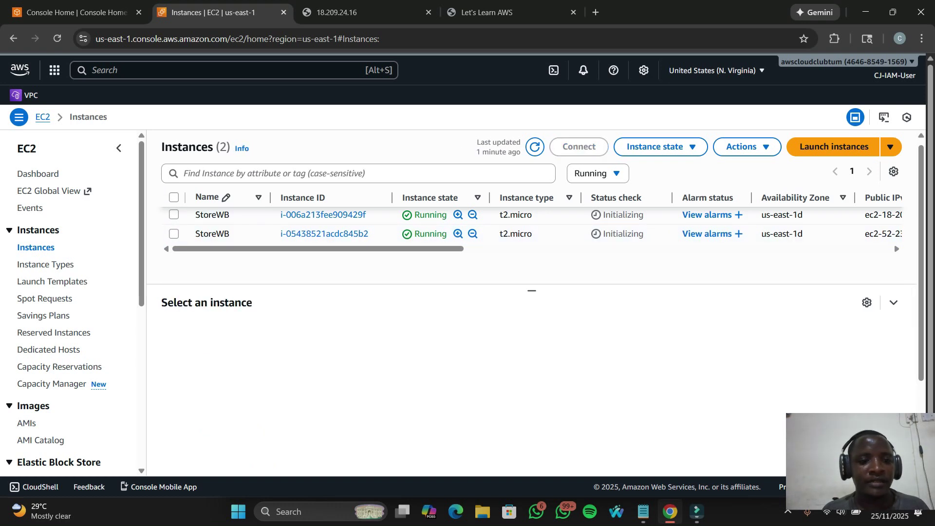
left_click(209, 215)
left_click(416, 400)
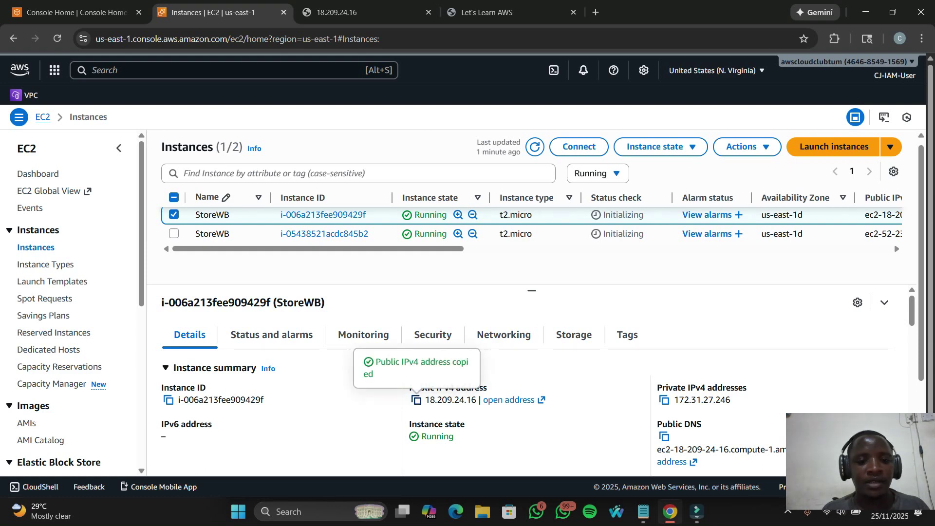
type("http")
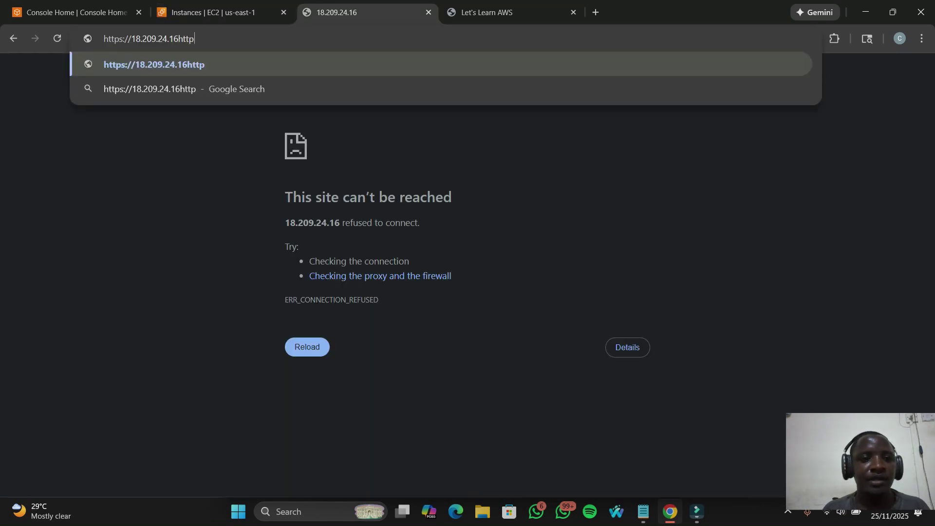
type(":")
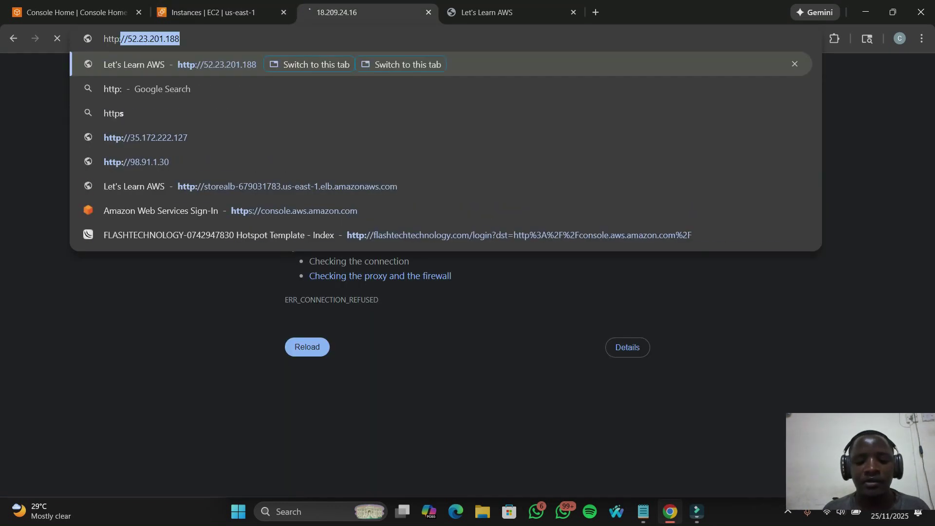
type("//")
key("ctrl+v")
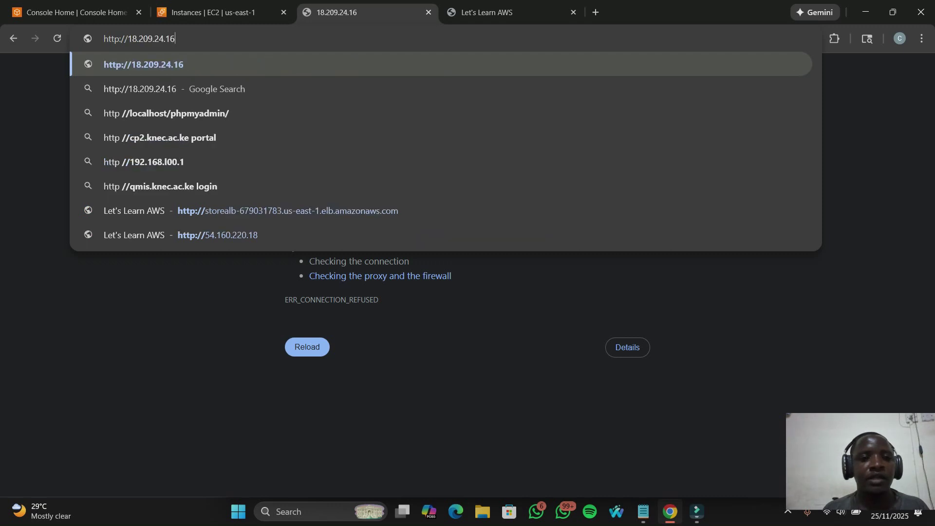
key("Return")
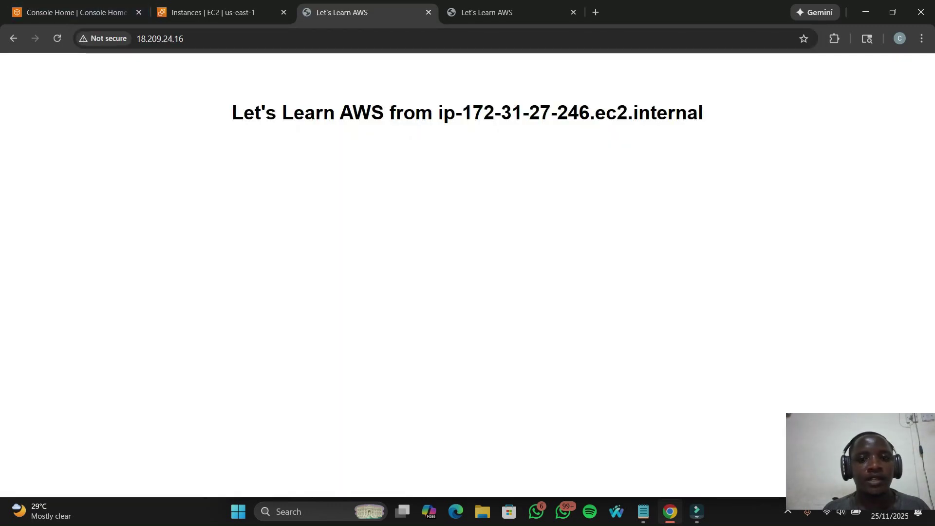
- Check the first StoreWB instance's private IPv4 address against the host name on its web page
left_click(213, 12)
left_click(503, 334)
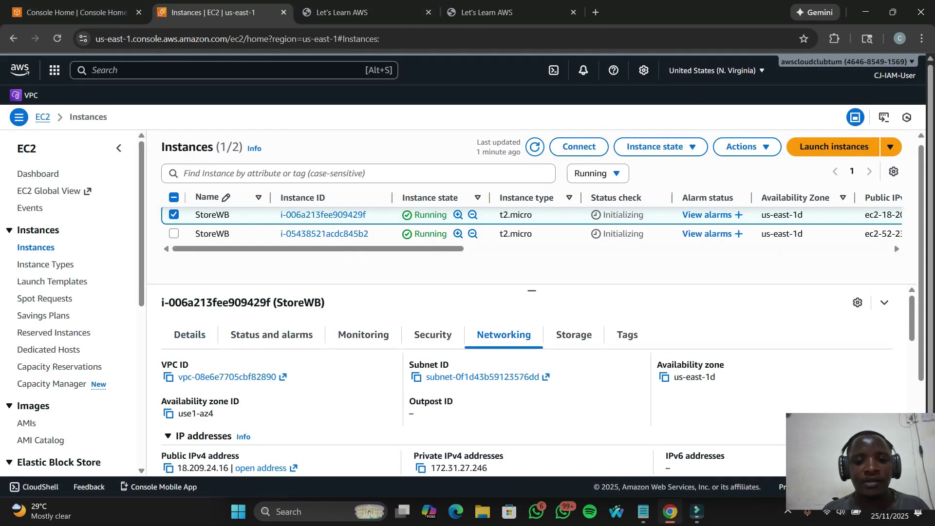
scroll(530, 390, "down", 1)
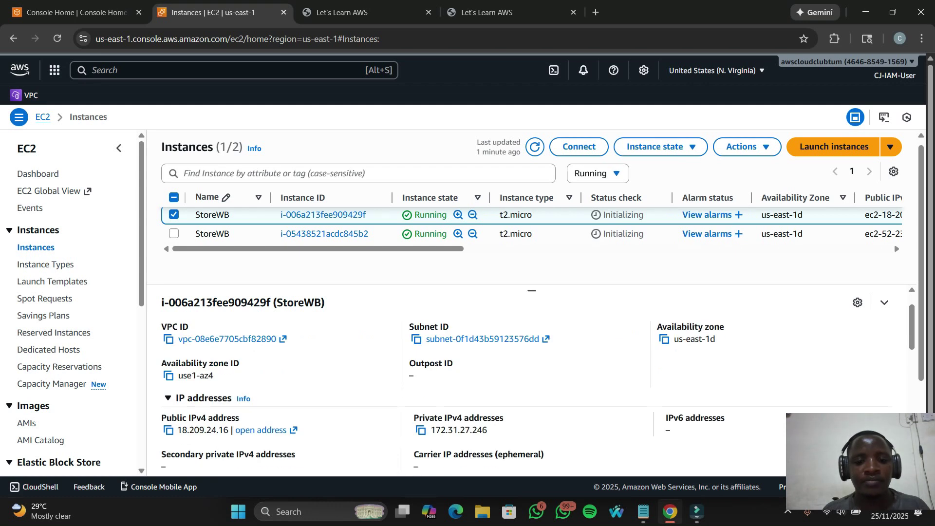
left_click_drag(435, 430, 488, 430)
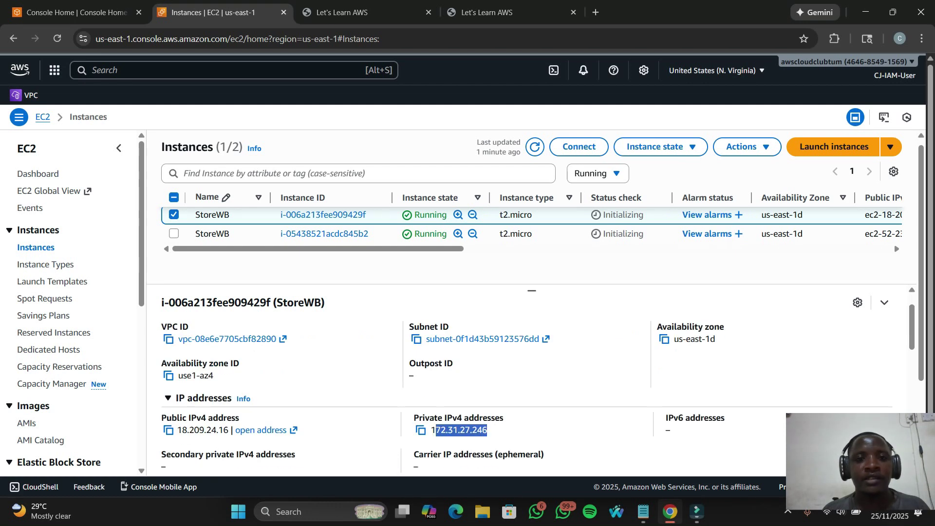
key("ctrl+Tab")
key("ctrl+shift+Tab")
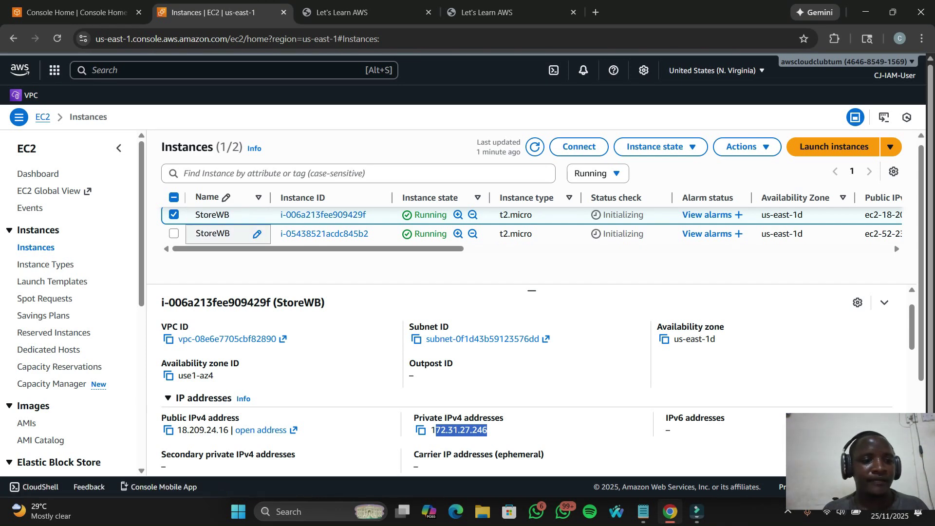
- Start creating a new Application Load Balancer from the load balancers list
scroll(71, 302, "down", 5)
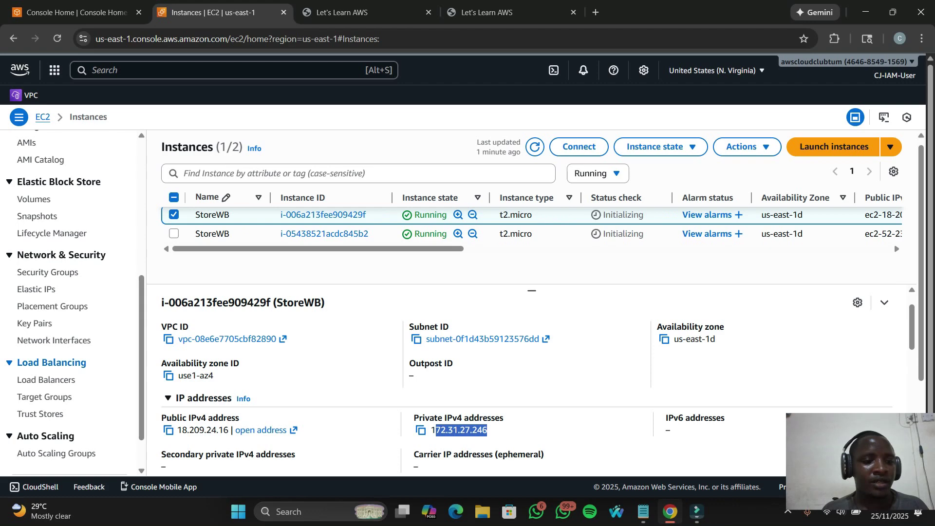
left_click(47, 379)
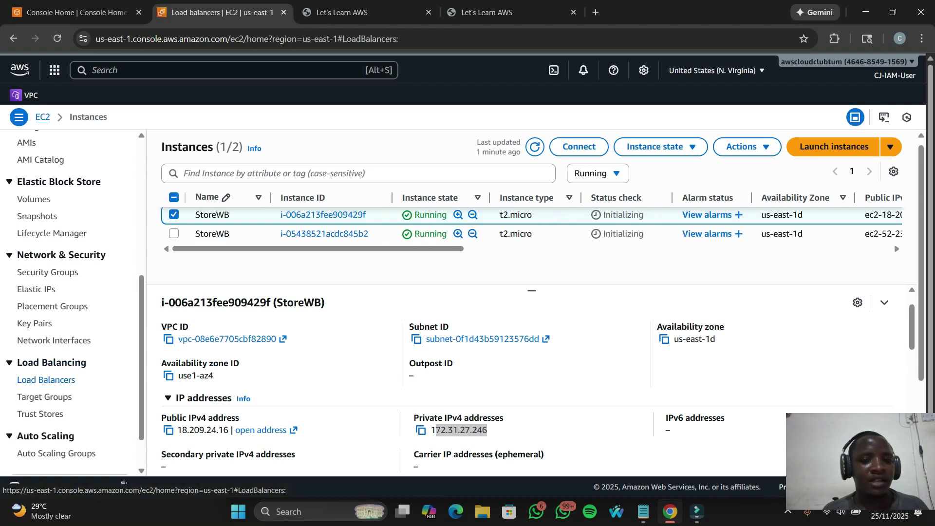
left_click(827, 147)
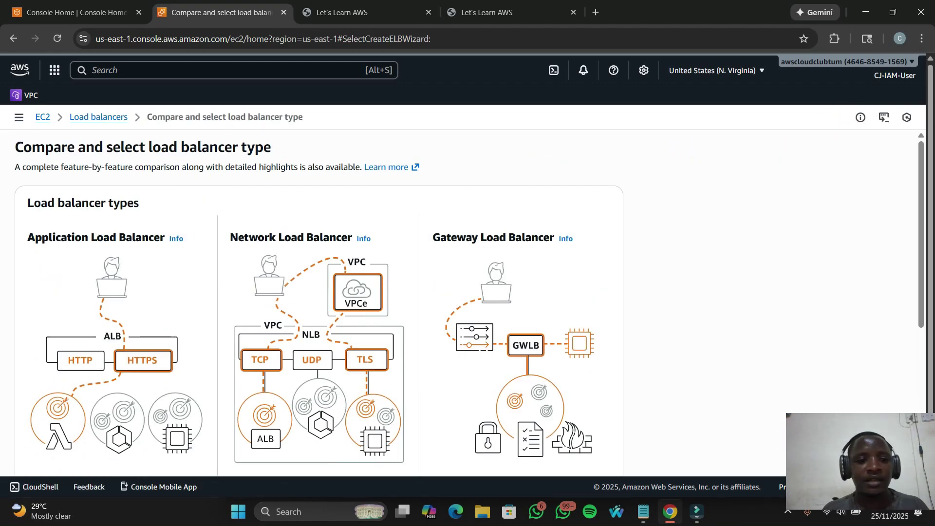
scroll(316, 301, "down", 3)
left_click(54, 426)
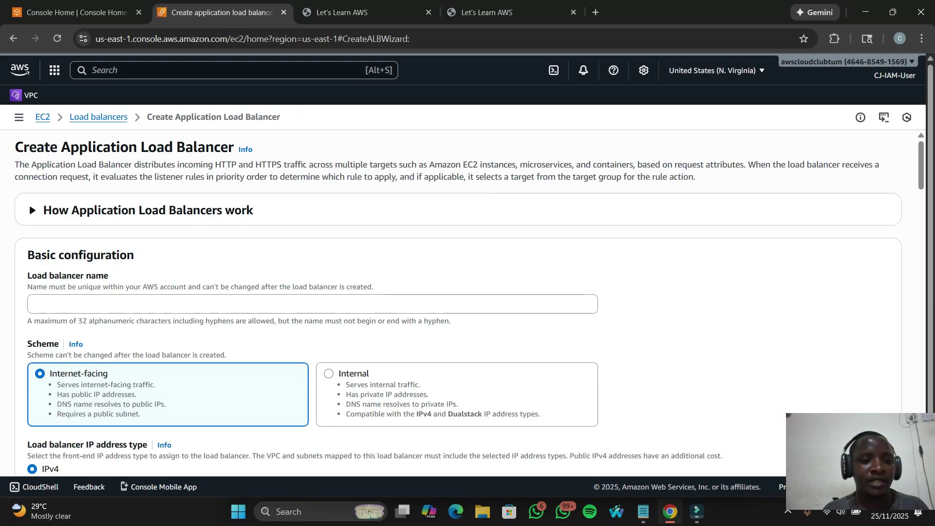
- Name the load balancer StoreLB and review the details of the internet-facing scheme
type("StoreLB")
scroll(57, 266, "down", 2)
left_click_drag(57, 266, 106, 276)
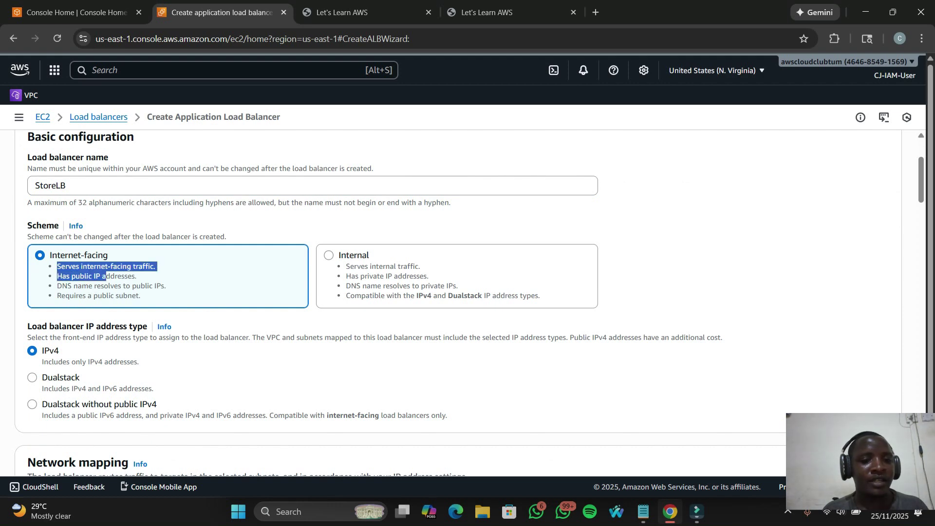
- Map the load balancer to all six Availability Zones, us-east-1a through us-east-1f, in the default VPC with their preselected subnets
scroll(106, 276, "down", 6)
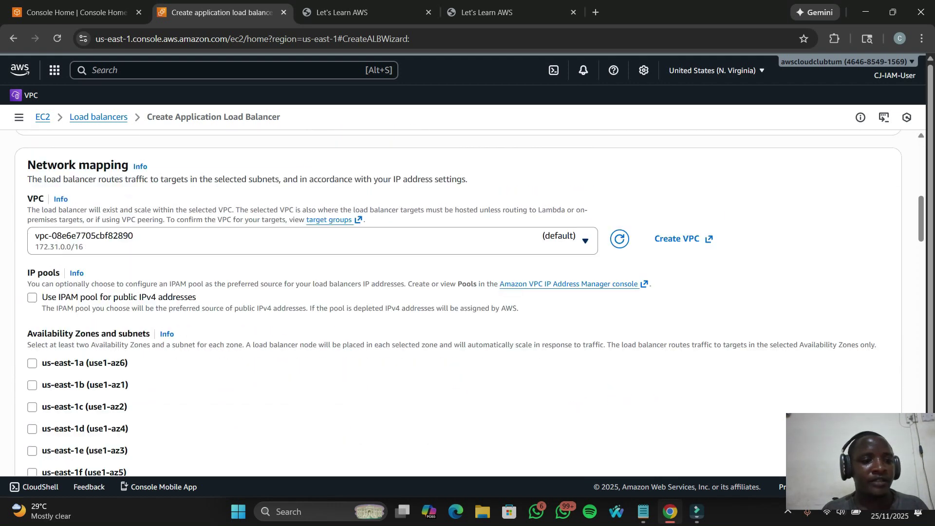
scroll(72, 344, "down", 2)
left_click_drag(28, 227, 72, 228)
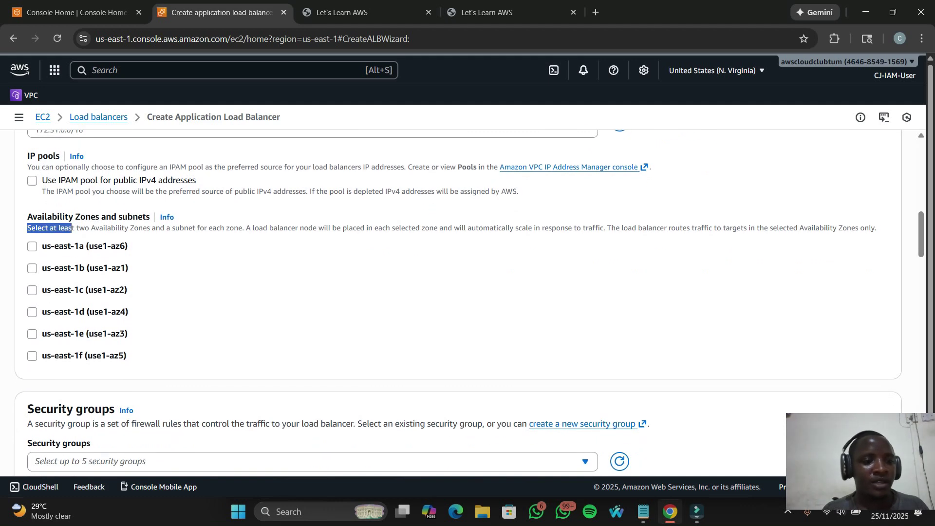
left_click_drag(129, 312, 47, 311)
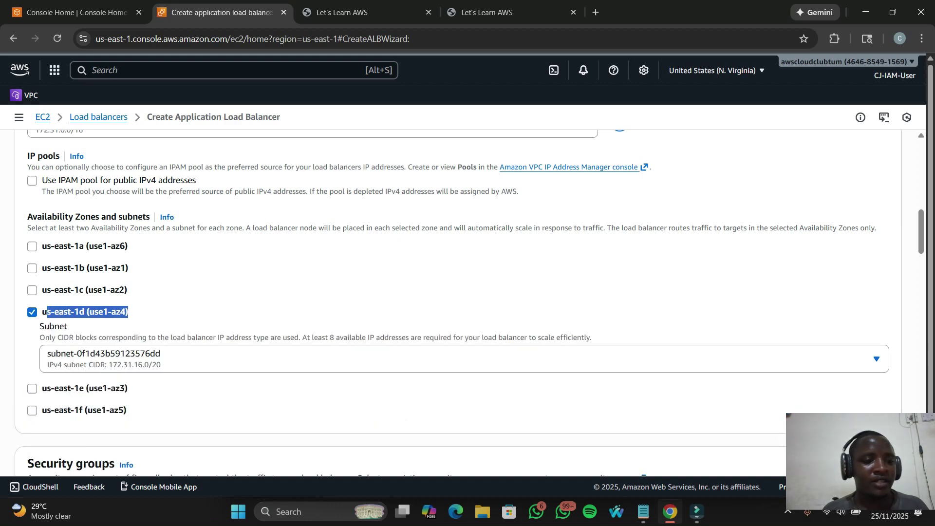
left_click(32, 290)
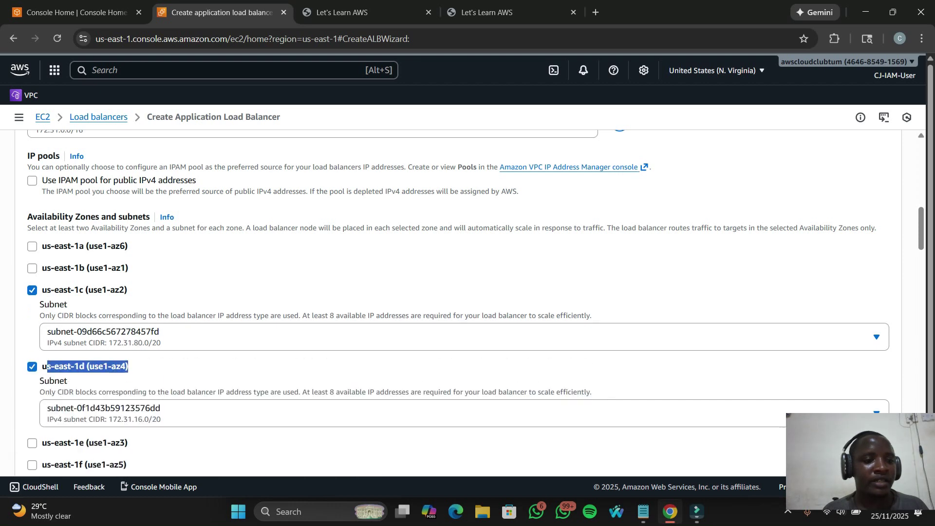
left_click(32, 269)
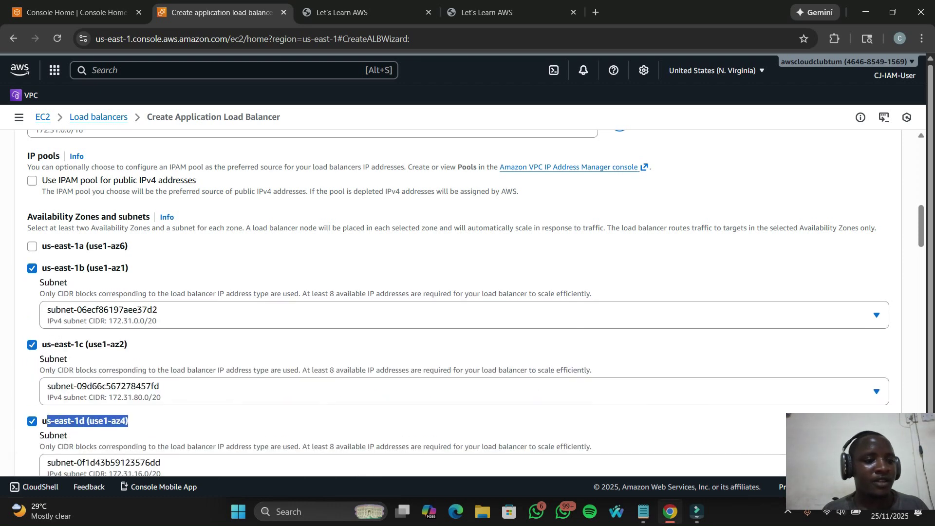
scroll(458, 301, "down", 4)
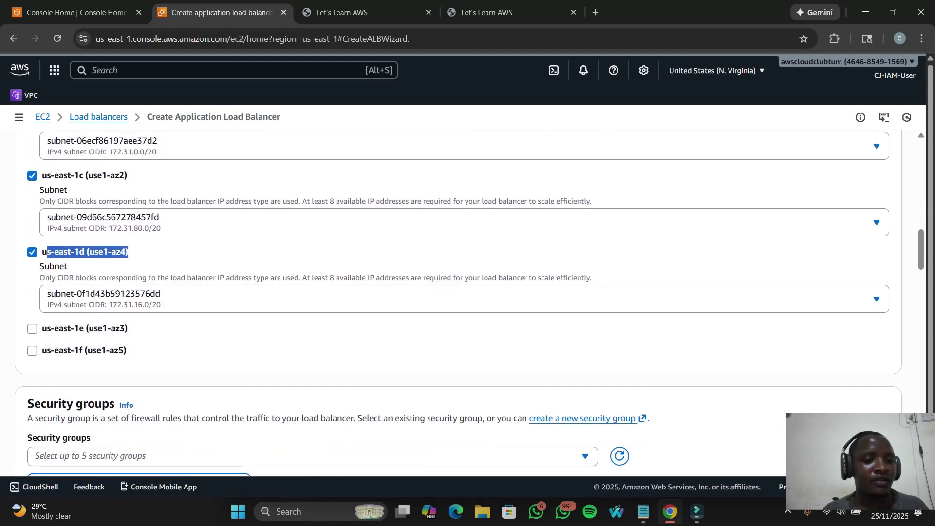
left_click(32, 327)
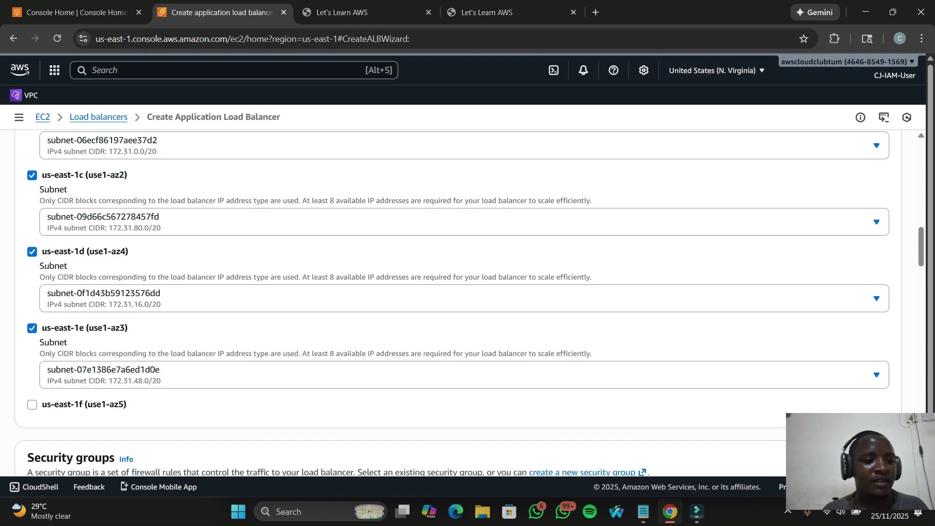
left_click(32, 404)
- Remove the default security group from the load balancer and open the choice of available security groups
scroll(457, 302, "down", 6)
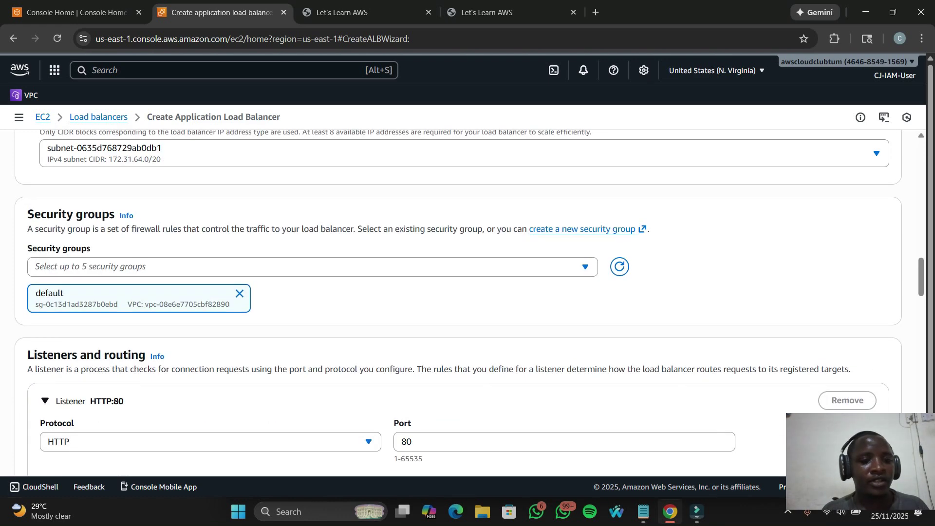
left_click(240, 294)
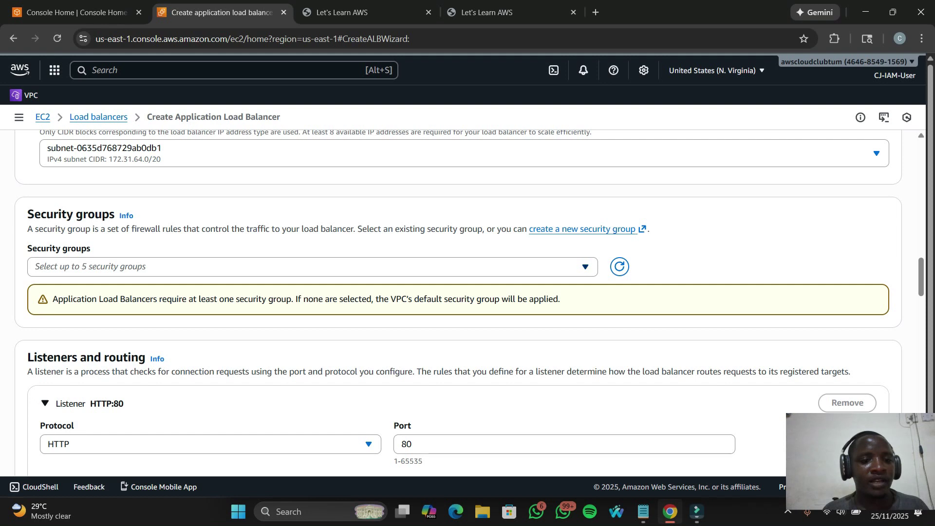
left_click(312, 266)
scroll(307, 351, "down", 1)
- Forward the HTTP:80 listener's traffic to target group WEBTG and create the load balancer
left_click(41, 402)
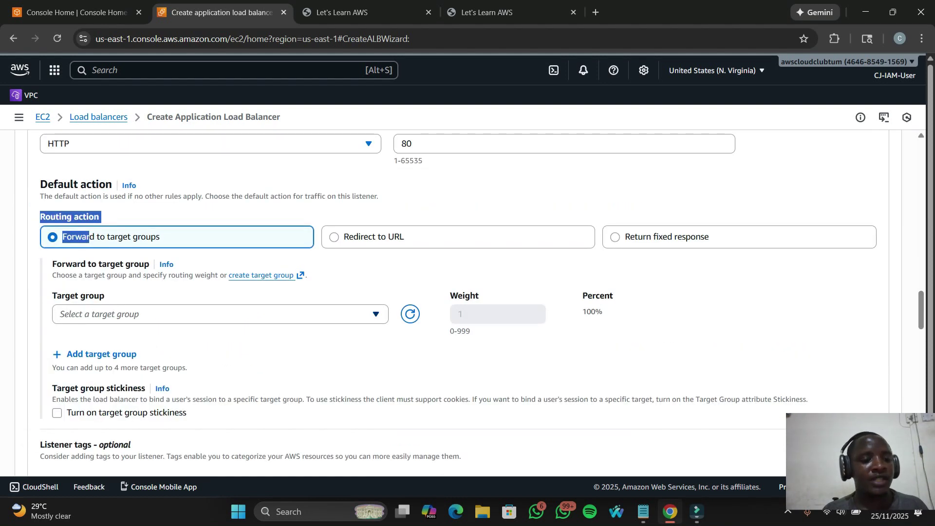
left_click(220, 314)
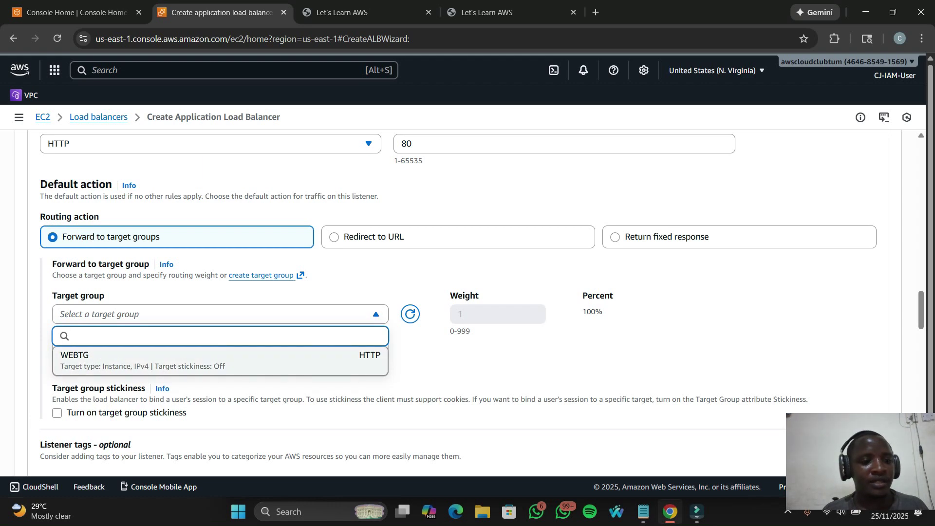
left_click(85, 361)
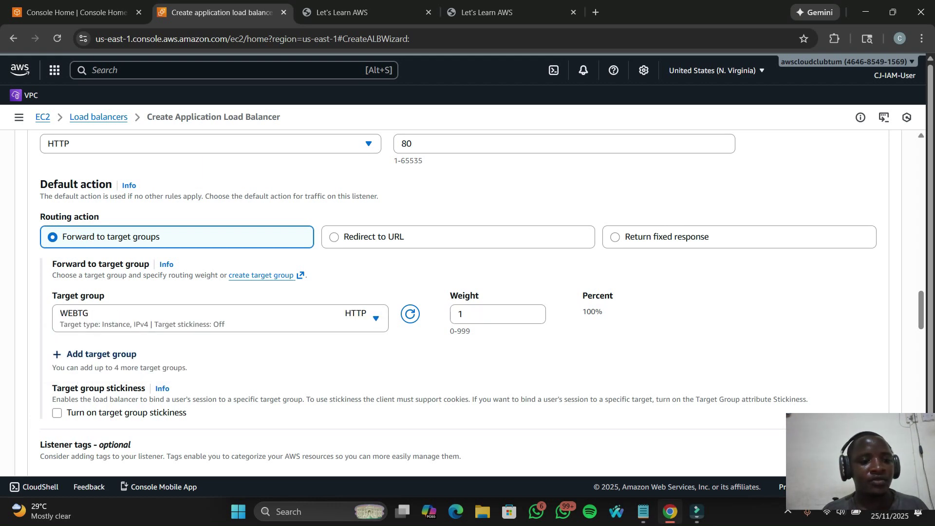
scroll(458, 302, "down", 20)
scroll(458, 302, "down", 1)
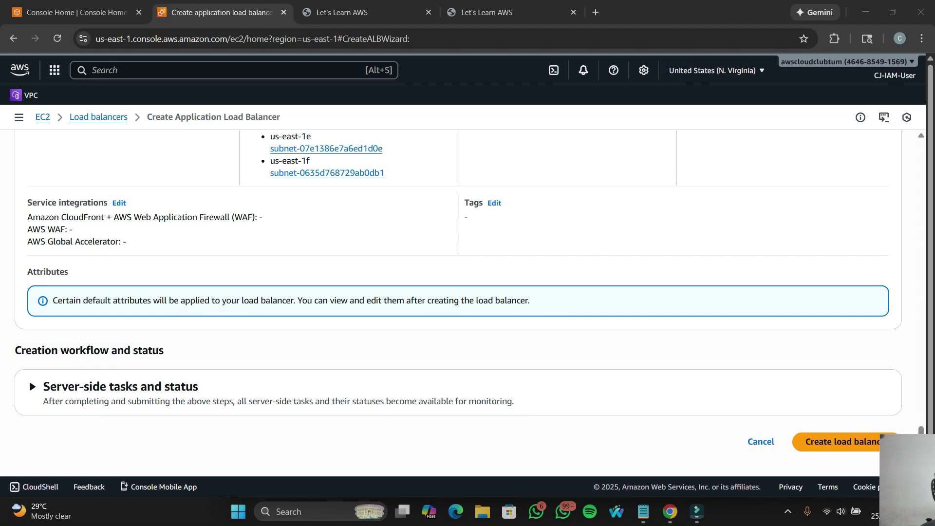
left_click(845, 441)
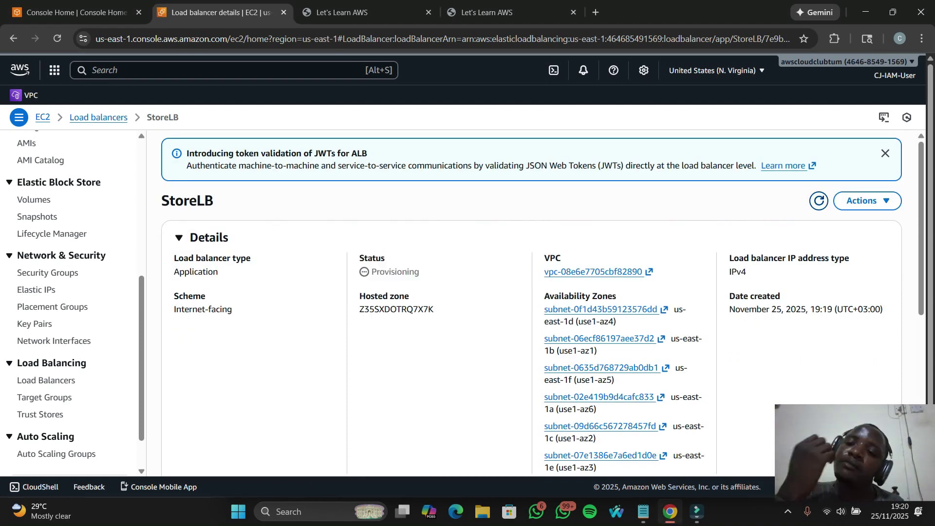
- Open target group WEBTG and check the health status of its registered StoreWB targets
scroll(543, 303, "down", 1)
scroll(73, 340, "down", 1)
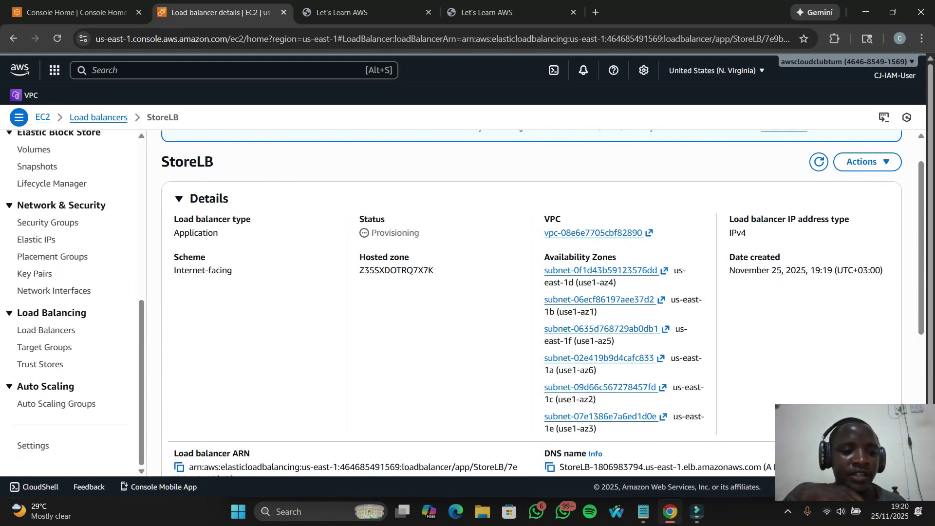
left_click(45, 347)
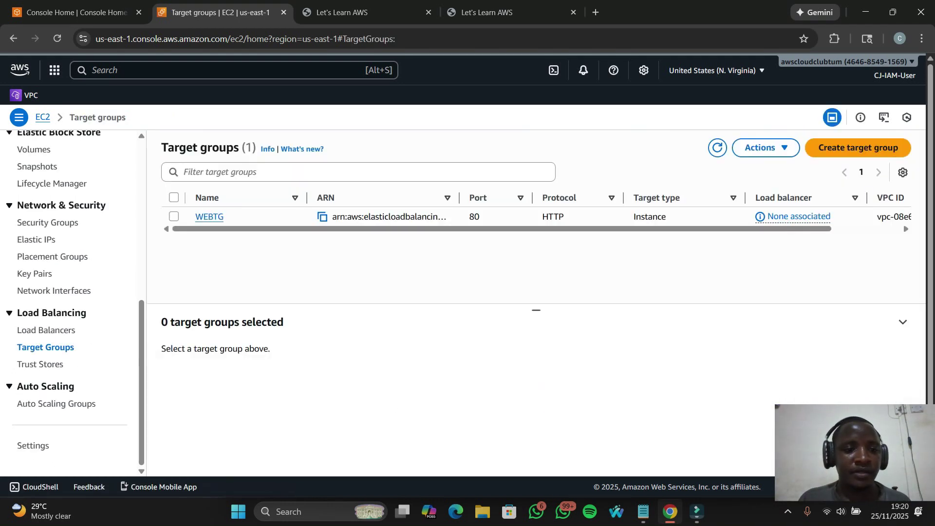
left_click(210, 216)
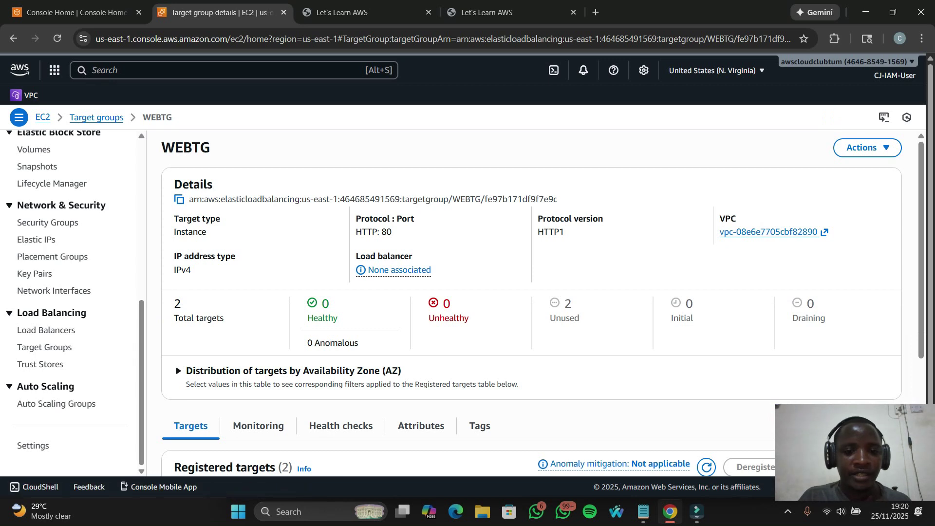
scroll(531, 302, "down", 1)
scroll(167, 312, "down", 2)
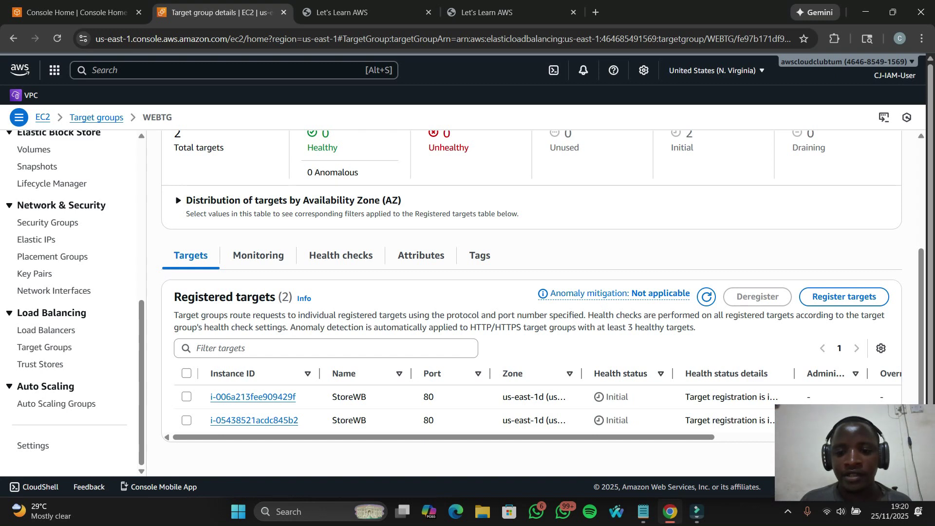
left_click_drag(606, 397, 628, 420)
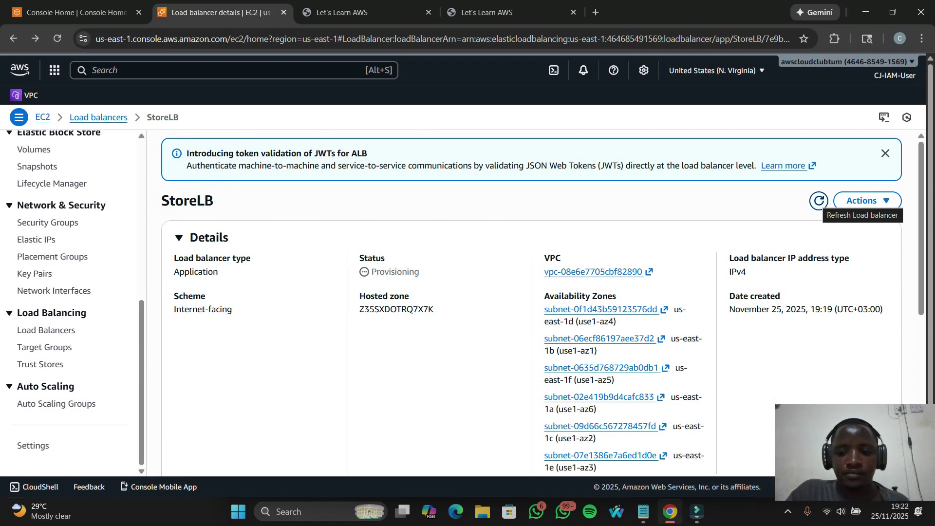
- Refresh StoreLB's details to check its status and copy its DNS name
left_click(818, 200)
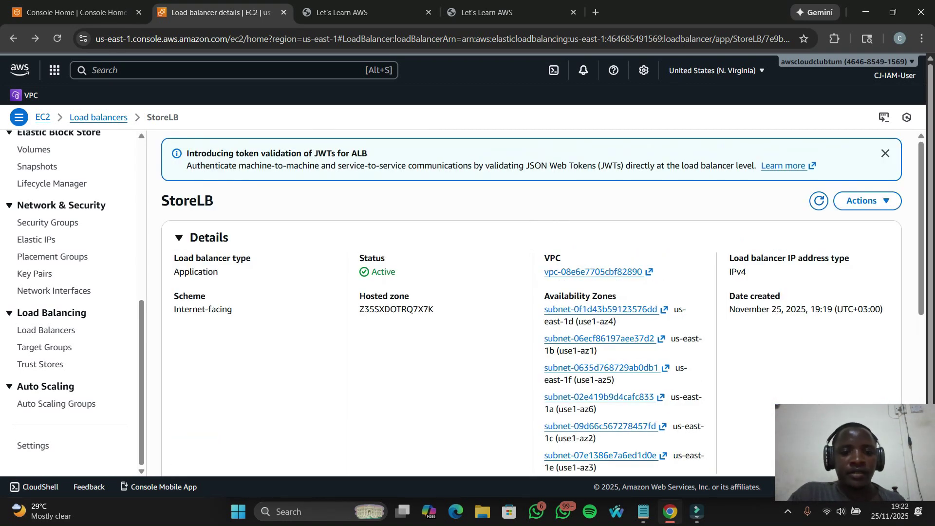
double_click(372, 258)
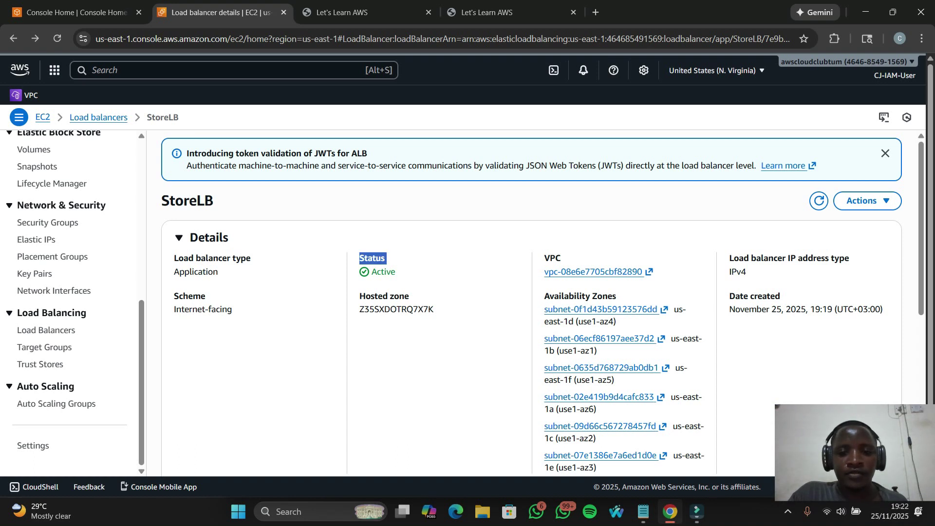
scroll(531, 301, "down", 3)
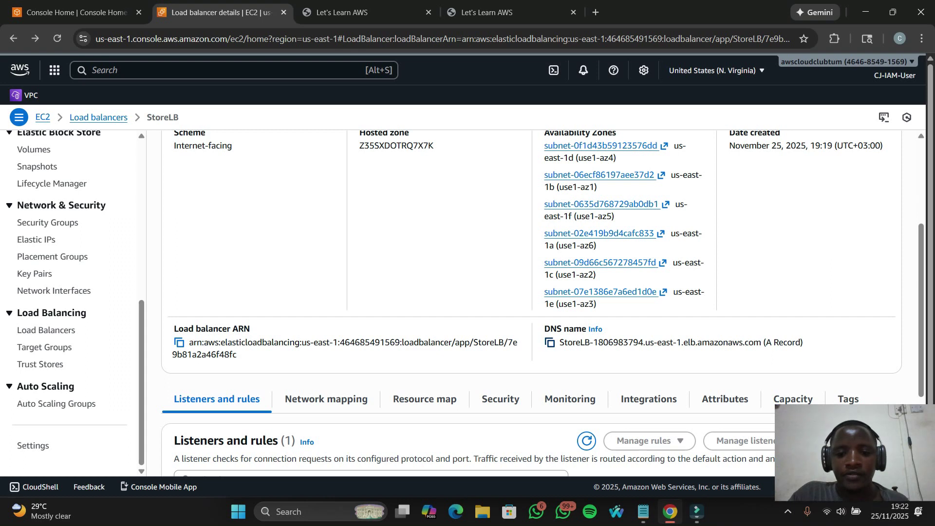
left_click(550, 342)
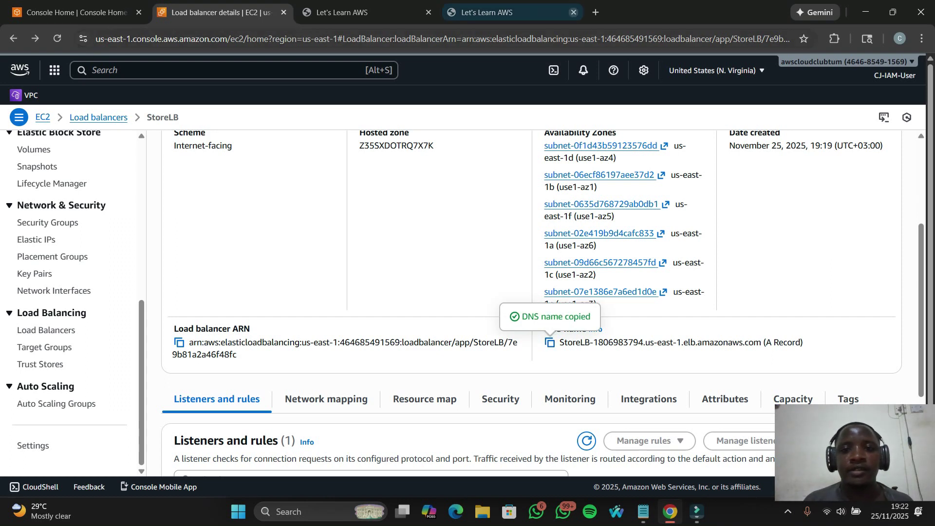
- Load storelb-1806983794.us-east-1.elb.amazonaws.com in a new browser tab and check the host name in the page heading
left_click(595, 12)
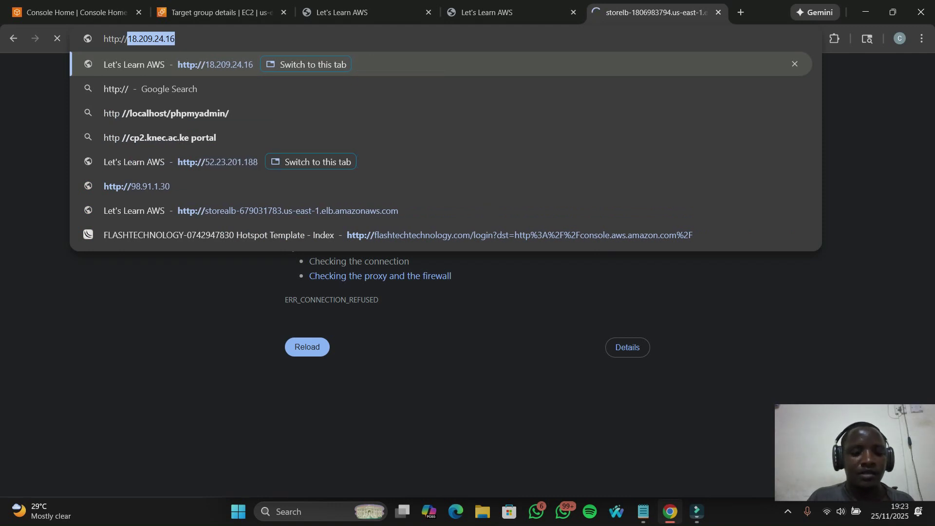
key("Escape")
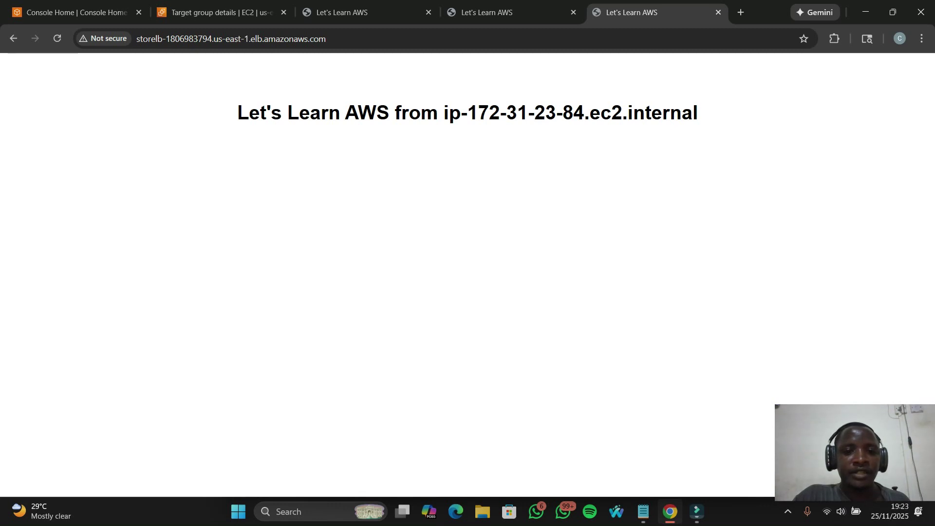
double_click(451, 112)
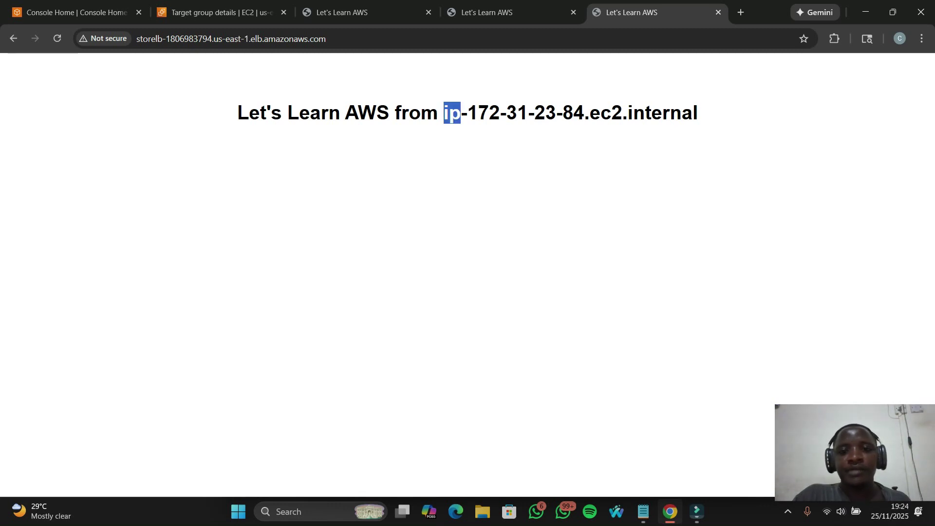
left_click_drag(535, 113, 477, 112)
left_click(478, 112)
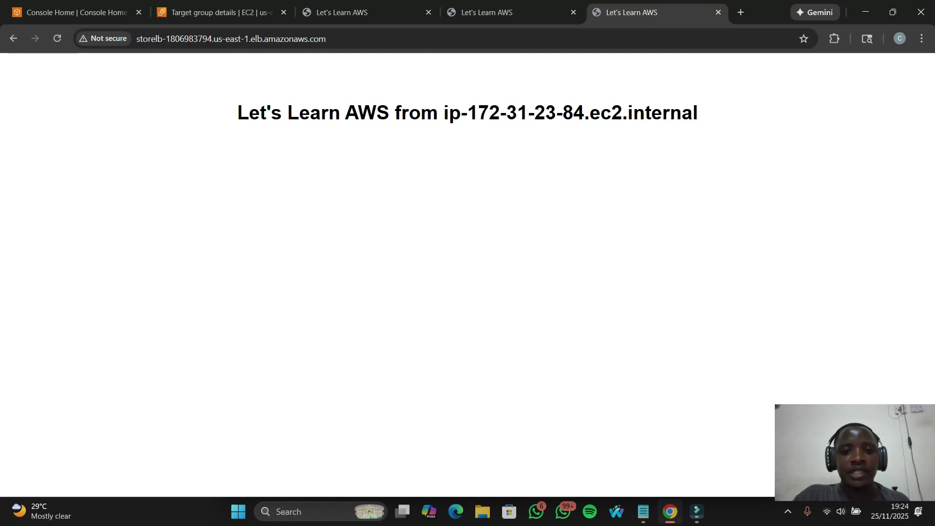
- Reload the StoreLB page repeatedly to check which web server answers the requests
left_click(57, 38)
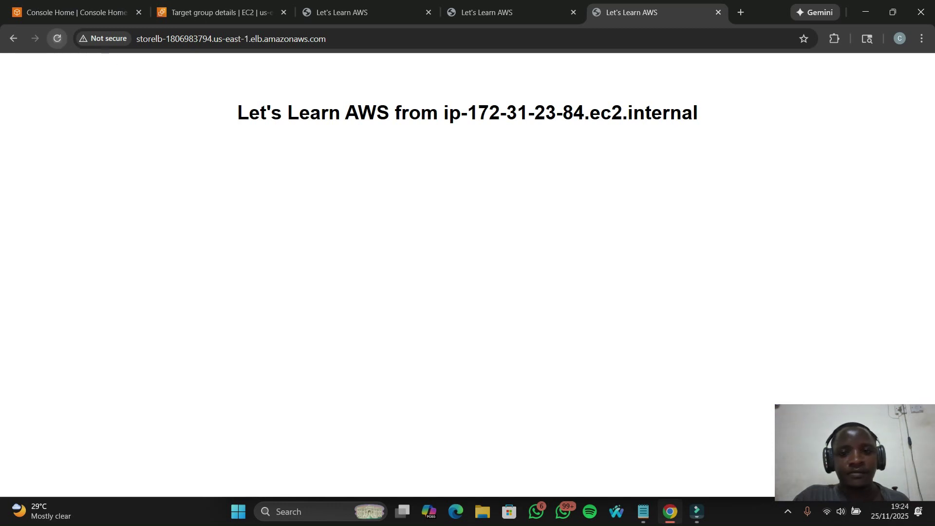
left_click(57, 38)
left_click(57, 38)
left_click(57, 38)
left_click(57, 38)
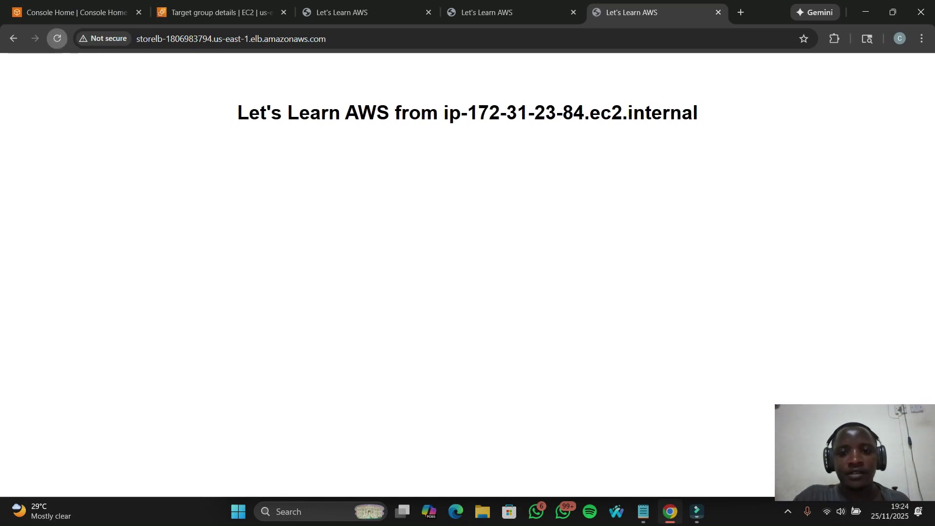
left_click(57, 38)
left_click(57, 38)
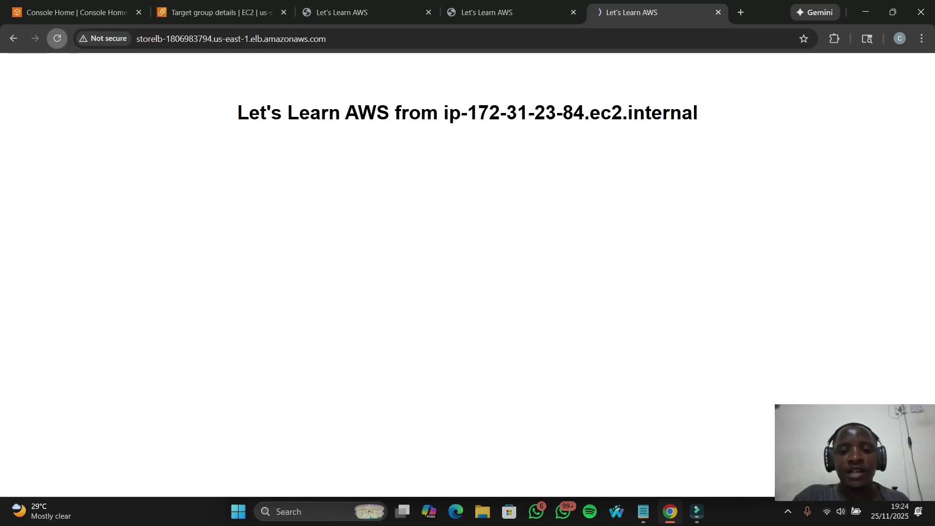
left_click(57, 38)
left_click(57, 38)
left_click(56, 38)
left_click(57, 37)
left_click(57, 37)
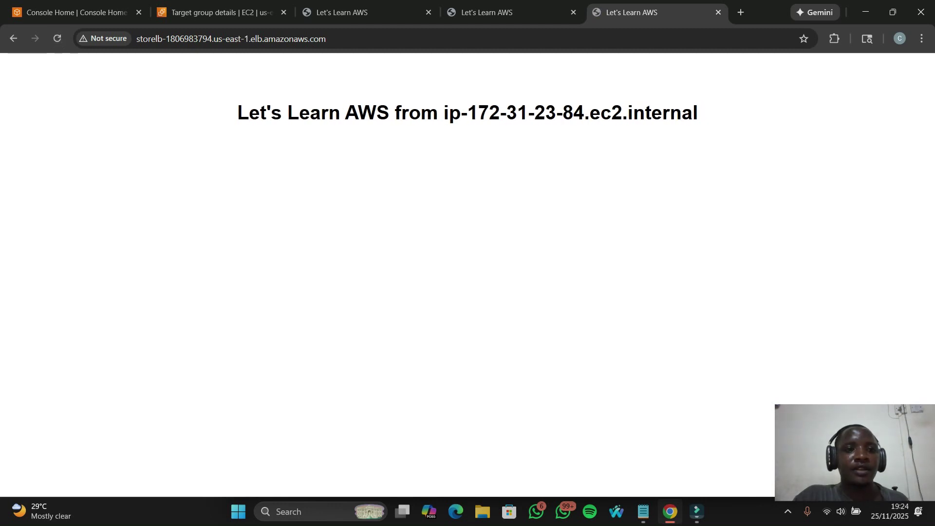
- Reload the web page at 52.23.201.188 in its existing browser tab to compare its host name
left_click(506, 12)
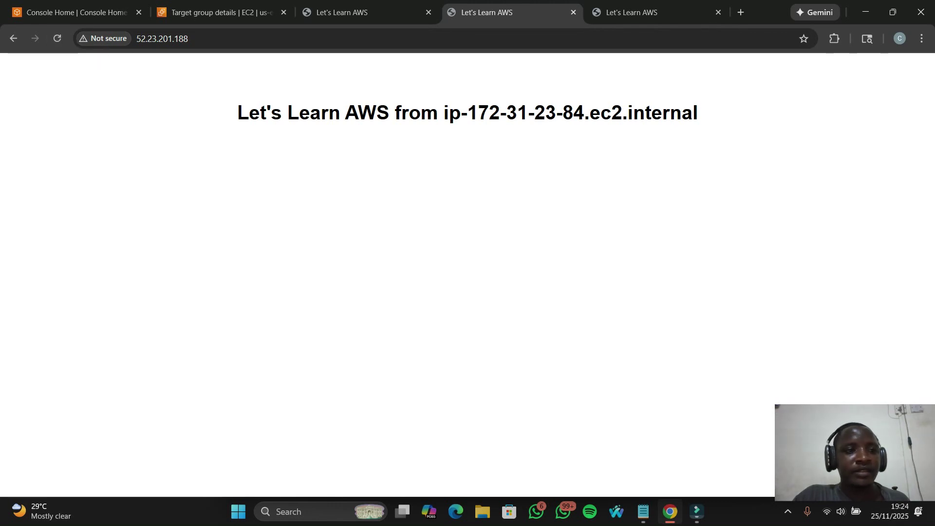
left_click(57, 38)
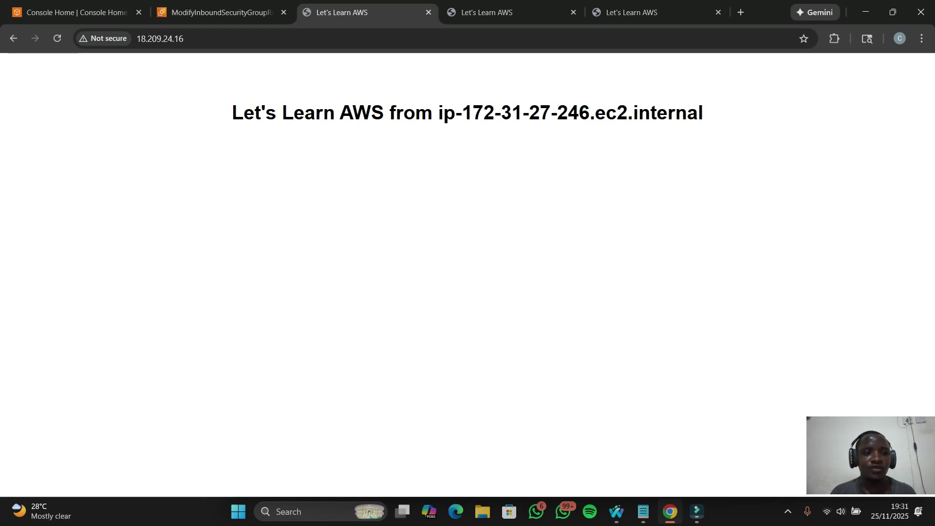
- Return to the security groups list and open the inbound rules of Store SG for editing
left_click(221, 12)
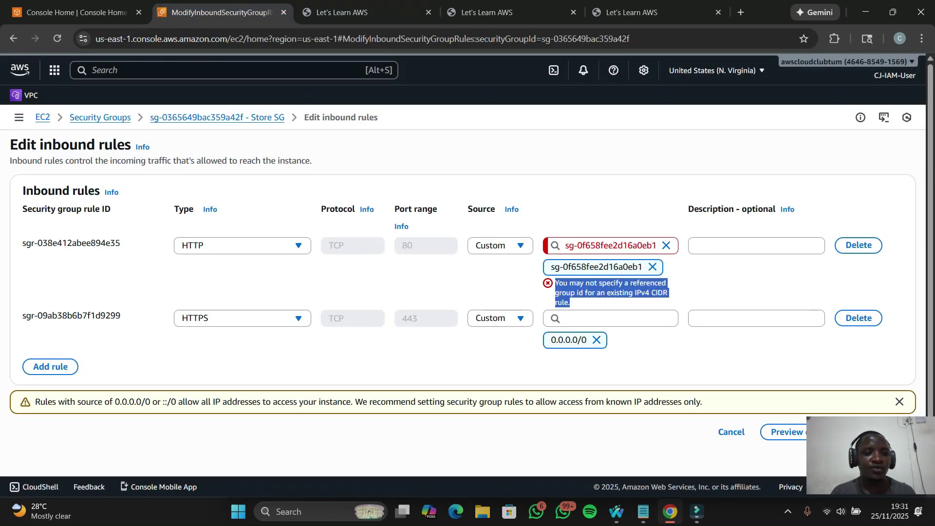
left_click(100, 117)
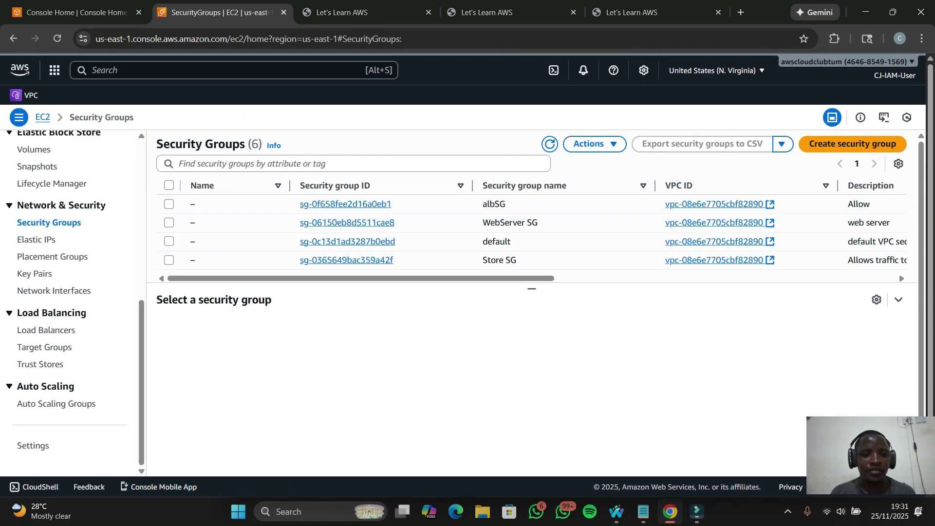
left_click(169, 260)
left_click(826, 375)
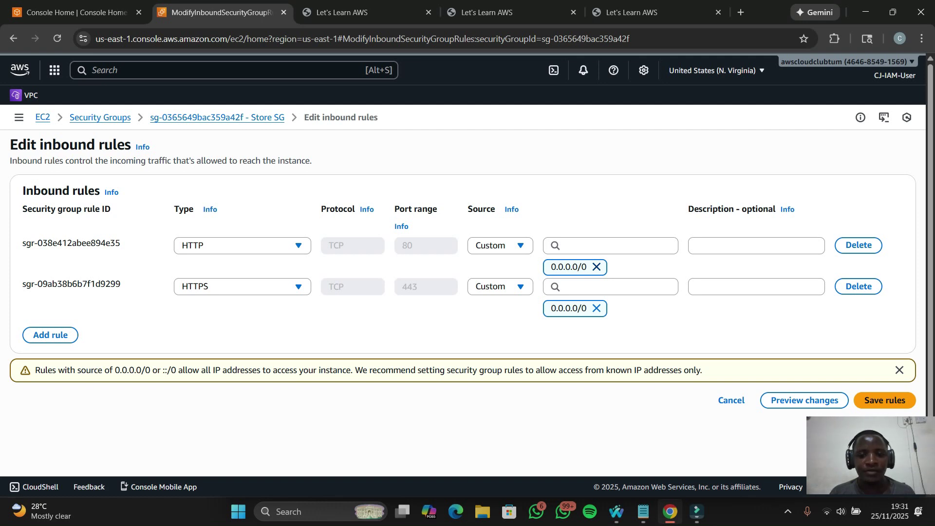
- Try to replace the existing HTTP rule's source with security group sg-0f658fee2d16a0eb1, and read the validation message
left_click(596, 267)
left_click(610, 245)
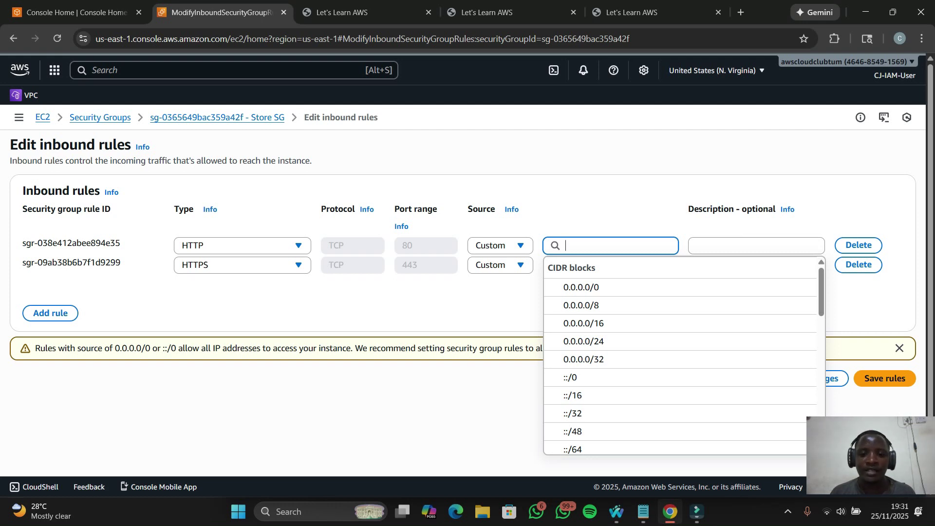
key("ctrl+v")
key("Return")
left_click_drag(555, 283, 604, 293)
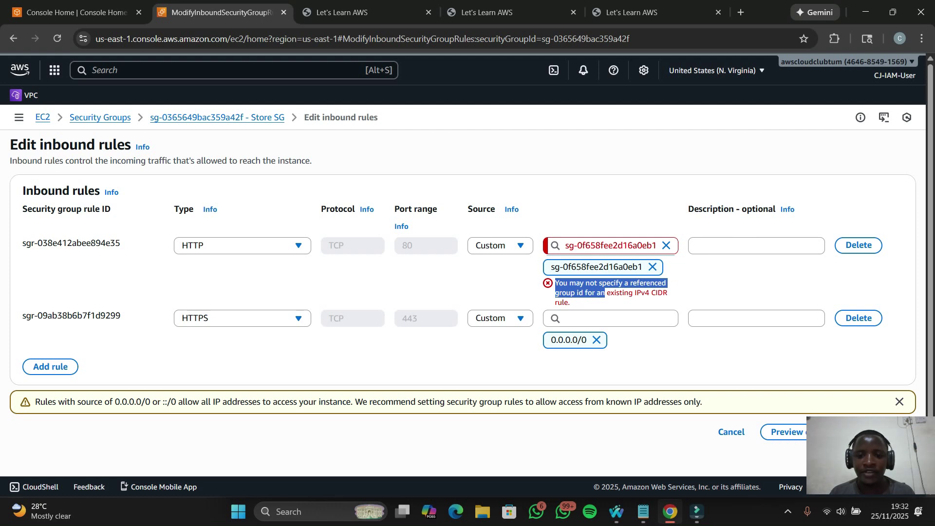
left_click(605, 292)
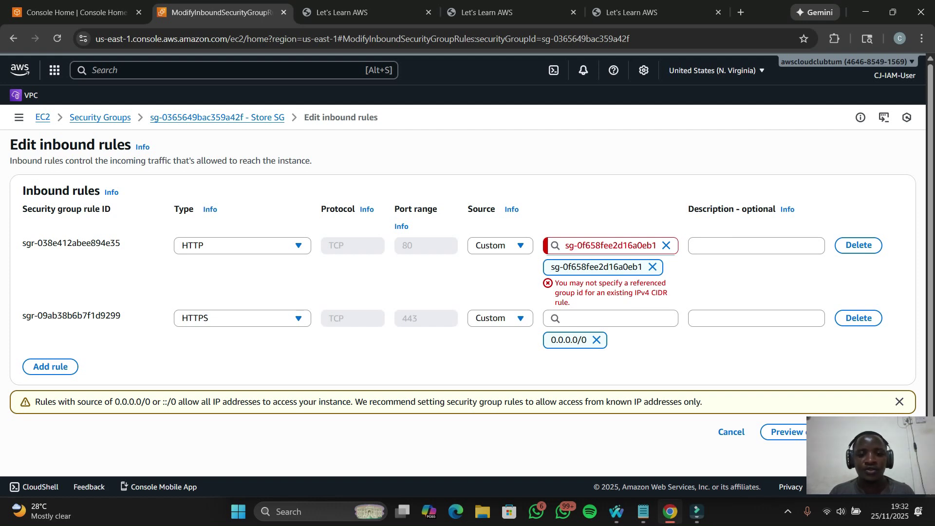
- Delete both existing inbound rules and add an HTTP rule with security group albSG (sg-0f658fee2d16a0eb1) as its custom source
left_click(858, 245)
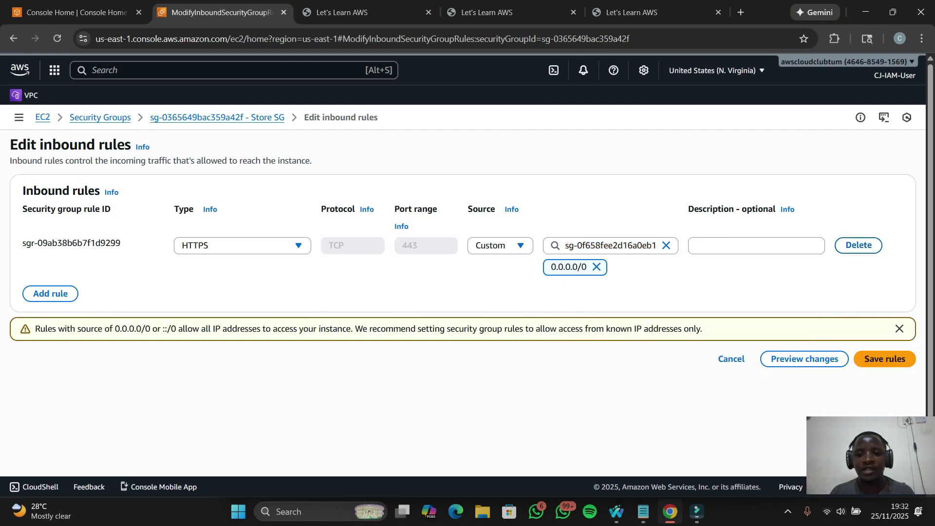
left_click(858, 245)
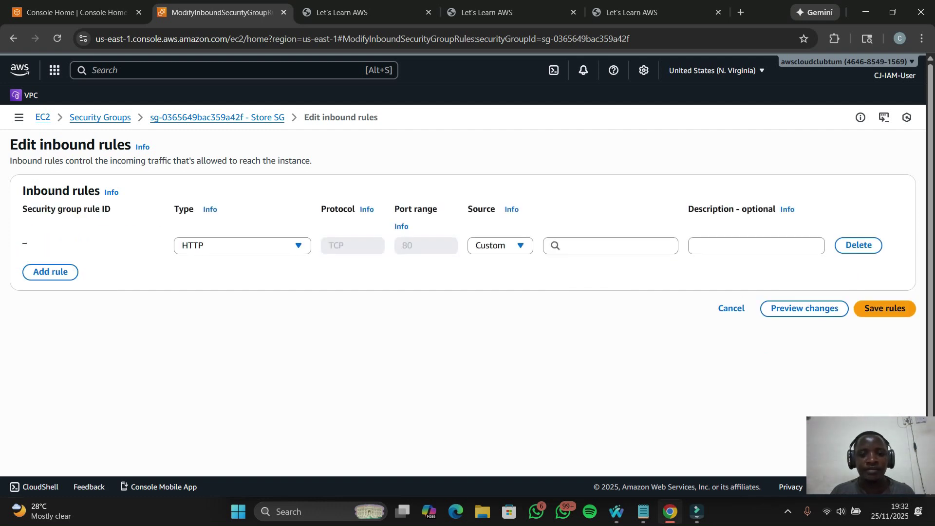
left_click(610, 245)
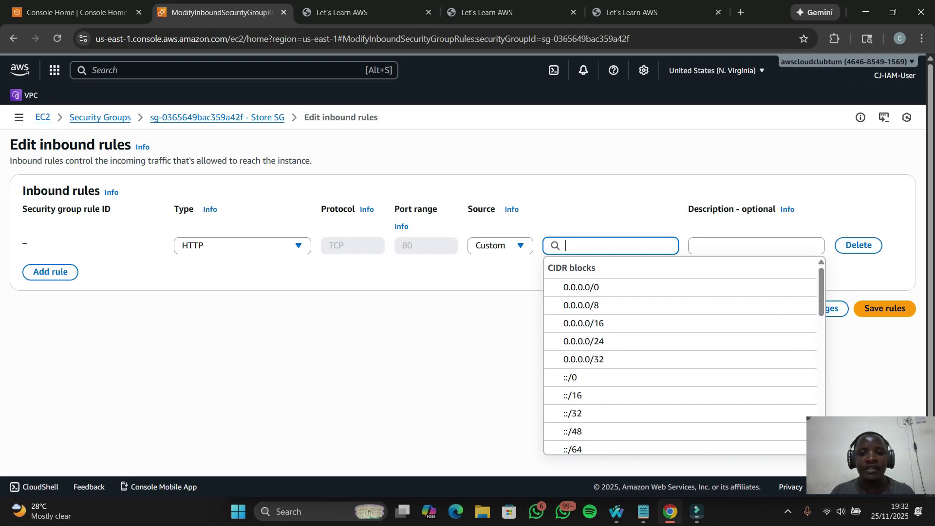
scroll(680, 340, "down", 1)
key("Down")
key("Down")
key("Down")
key("Down")
key("Down")
key("Down")
key("Down")
key("Return")
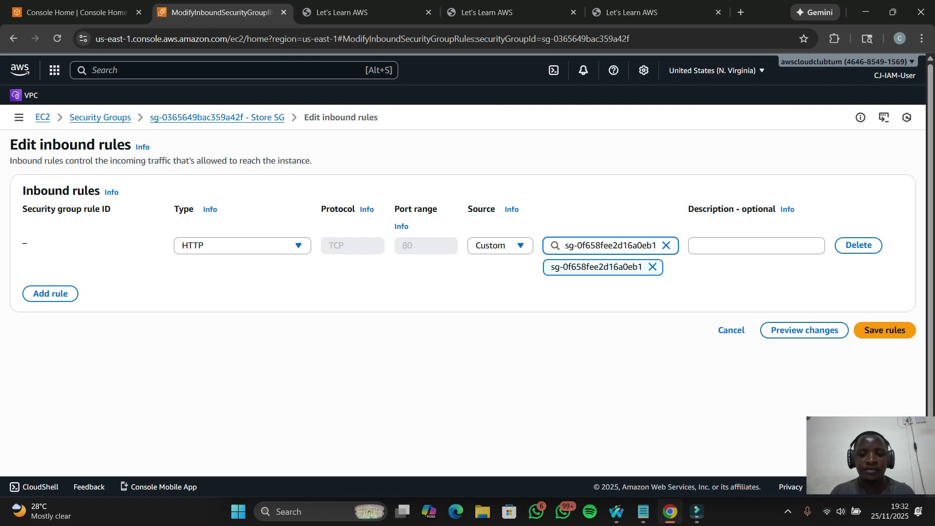
- Add an HTTPS inbound rule with security group albSG as its custom source and save the rules
triple_click(596, 266)
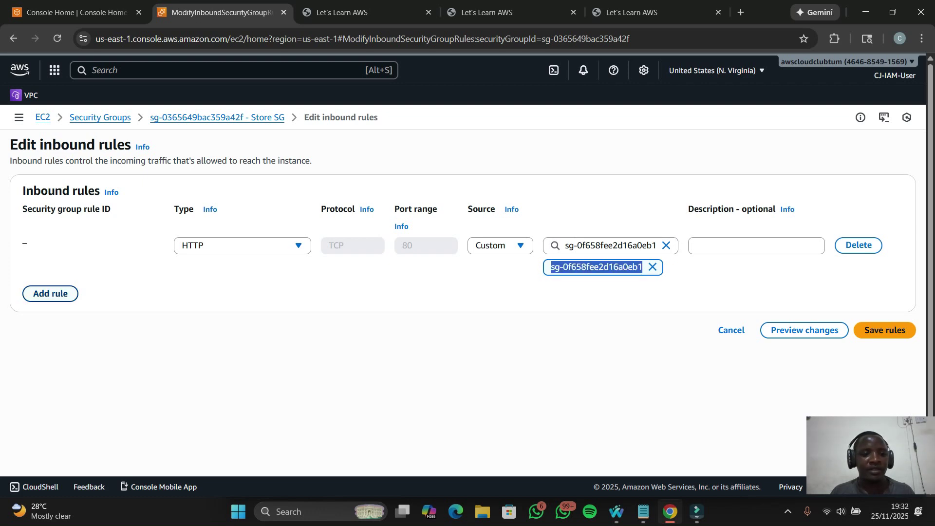
left_click(50, 293)
left_click(242, 286)
type("https")
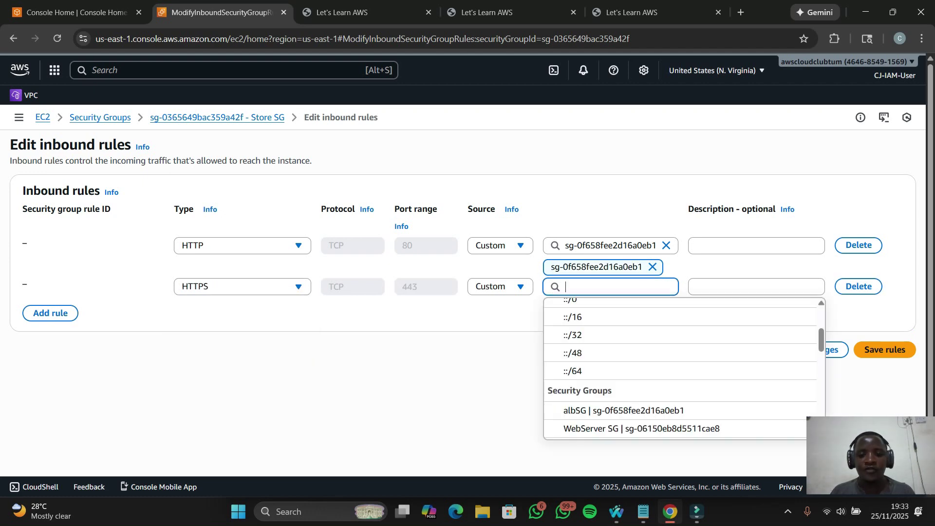
scroll(679, 369, "down", 1)
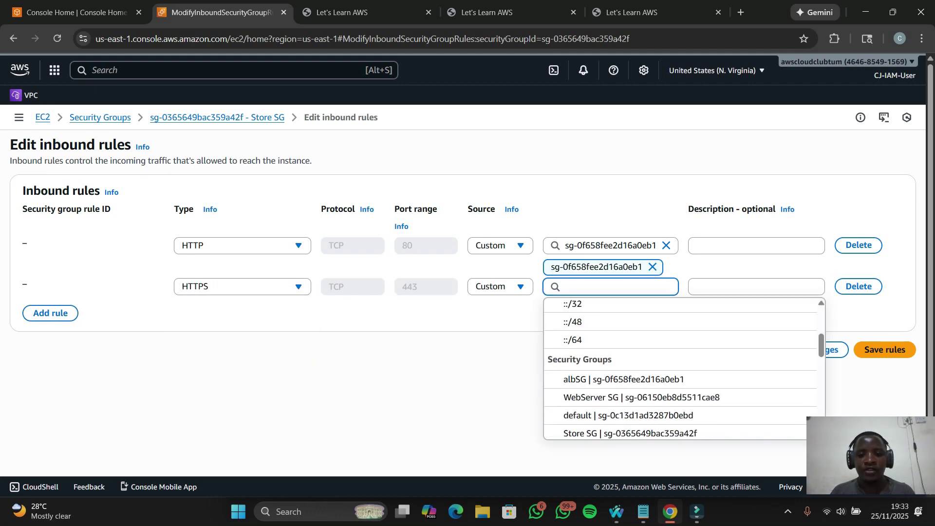
left_click(623, 379)
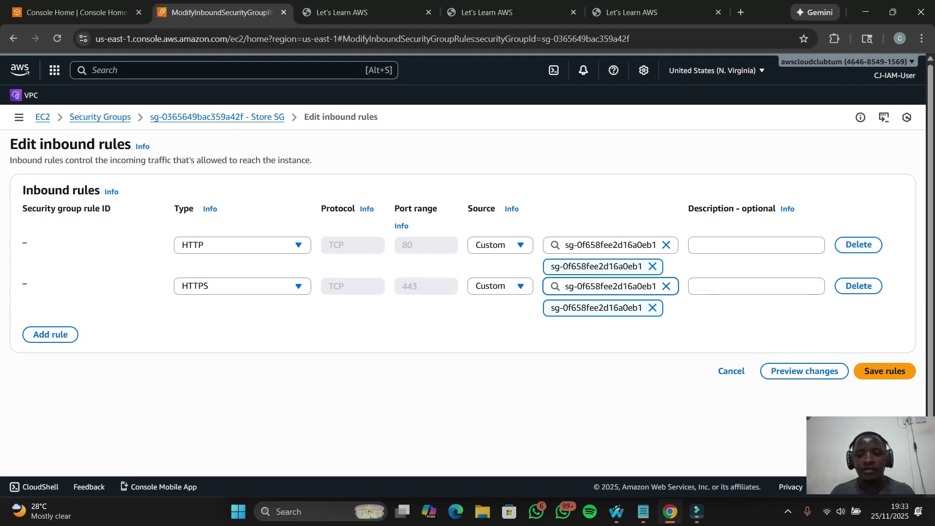
left_click(884, 371)
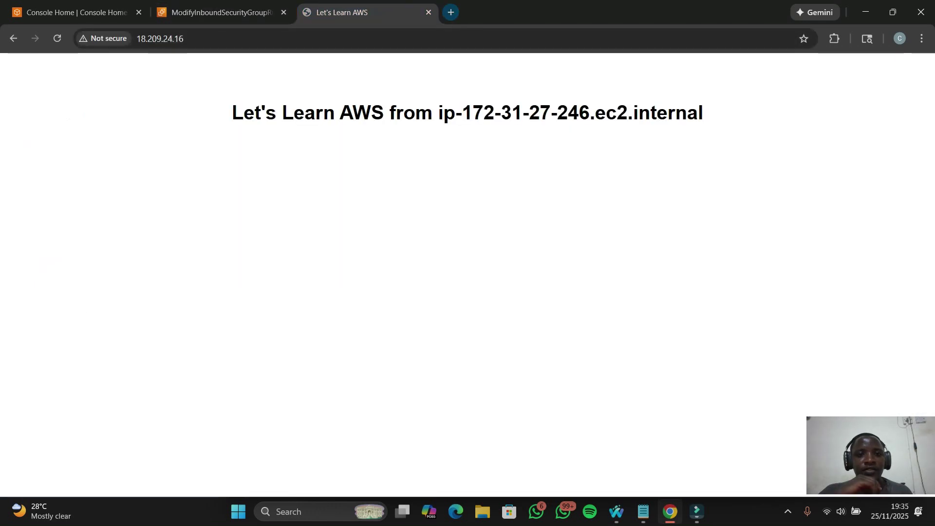
left_click(921, 39)
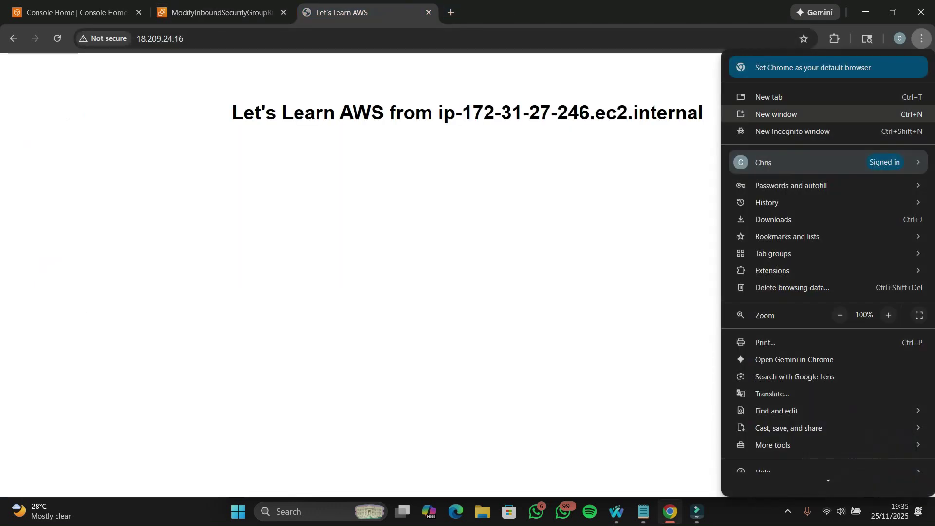
left_click(792, 131)
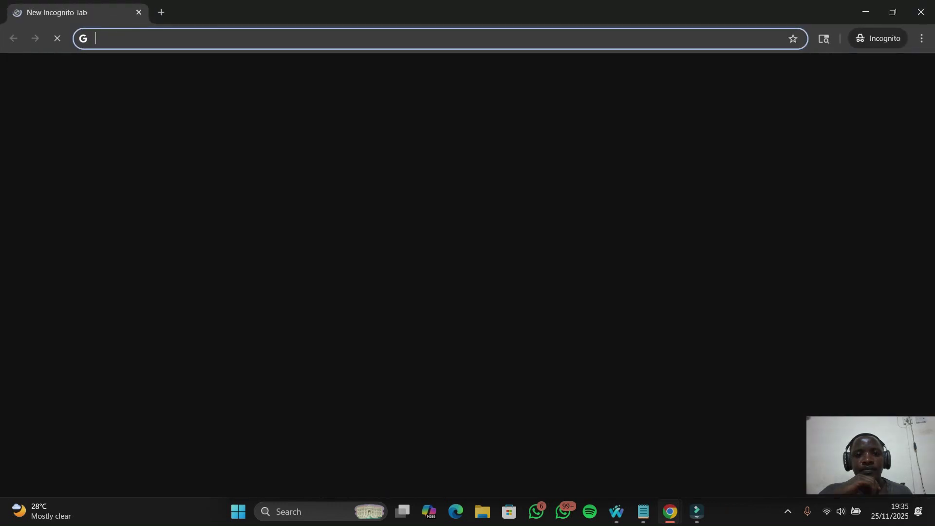
type("http://18.209.24.16/")
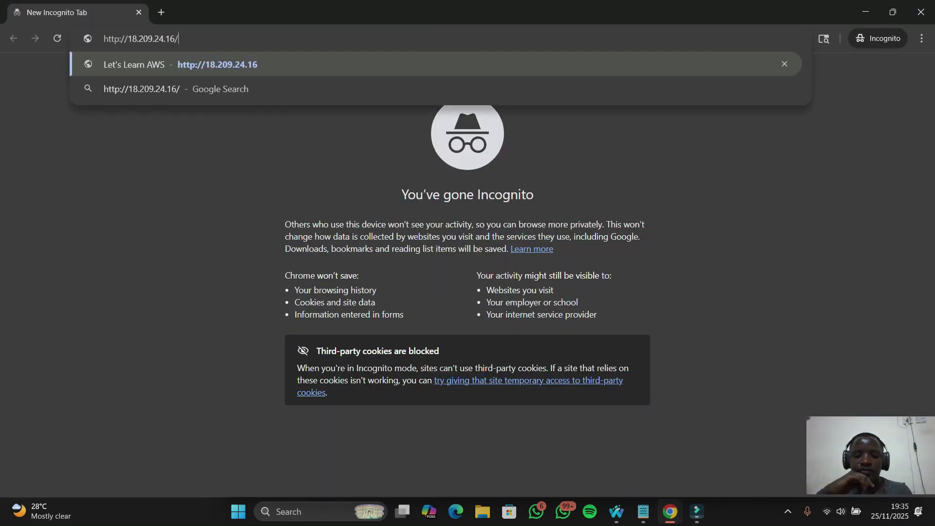
key("Return")
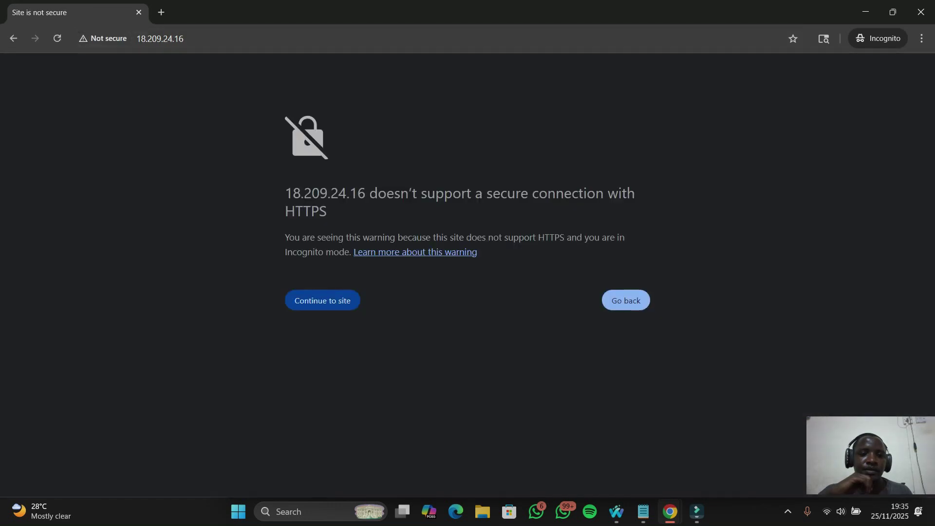
key("alt+Tab")
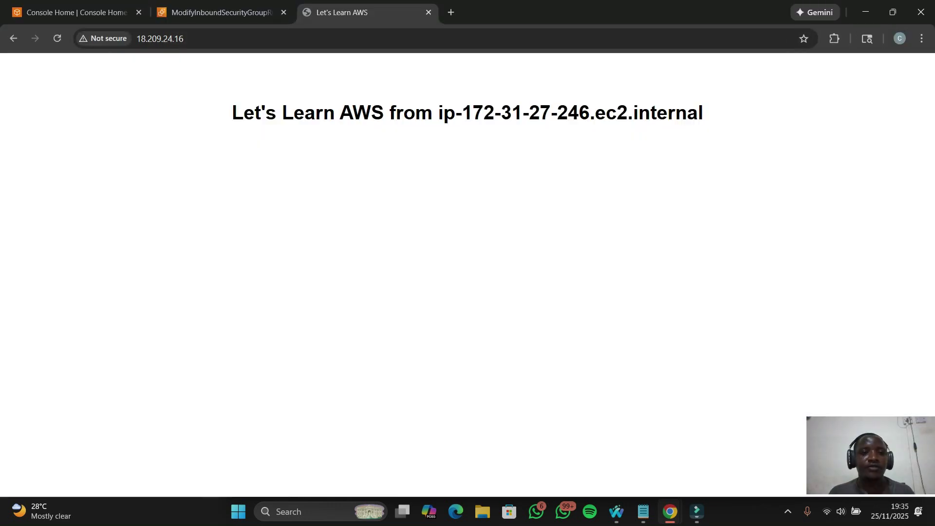